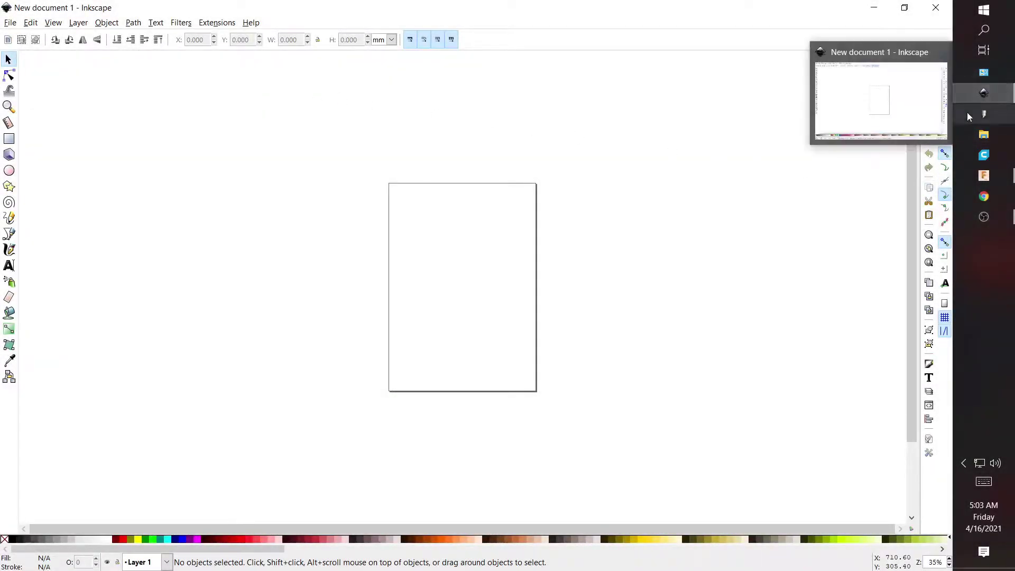
Step: Search Windows for 'sca' and launch Scan a document or picture
click(1013, 16)
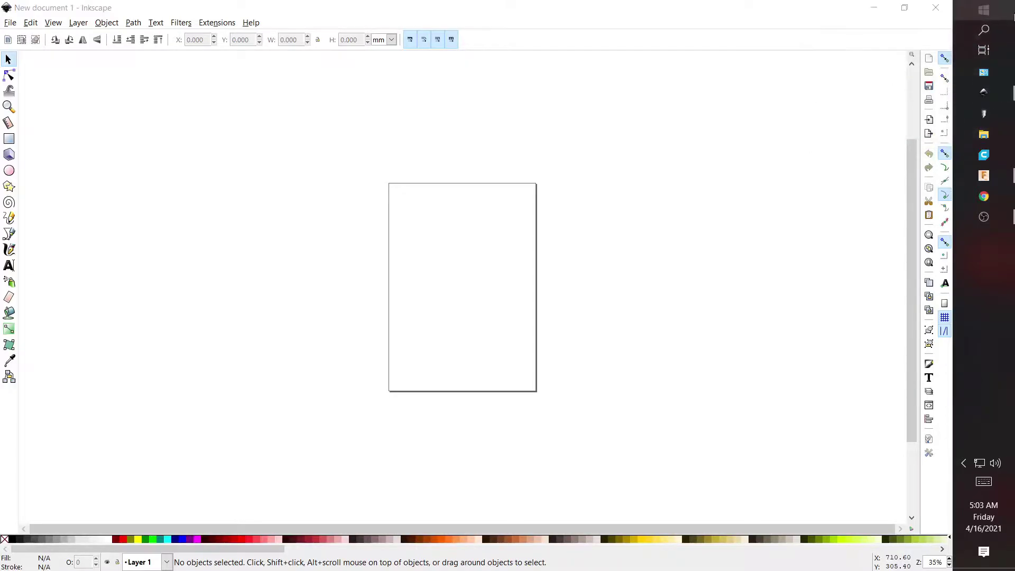
click(1005, 36)
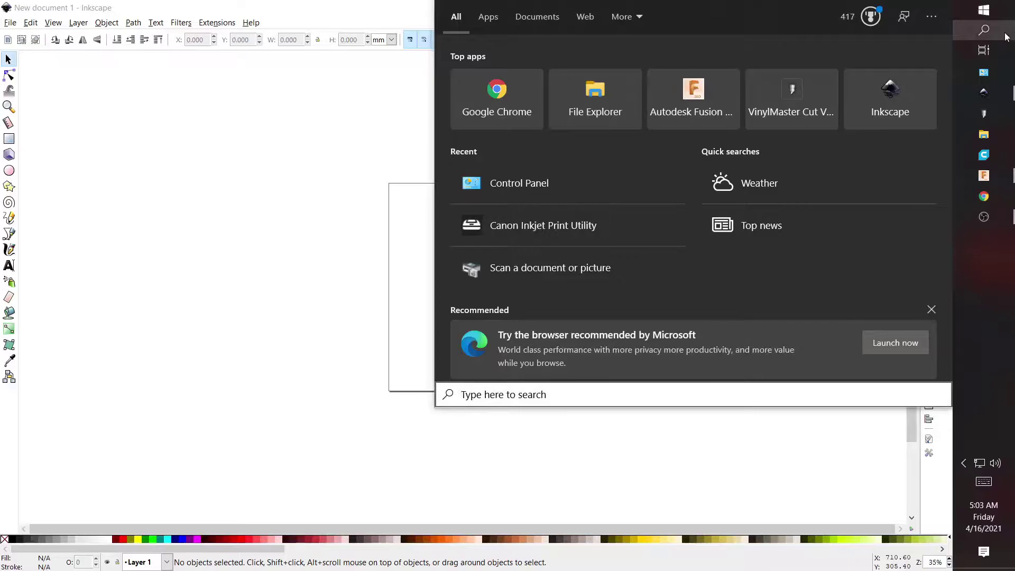
text(s)
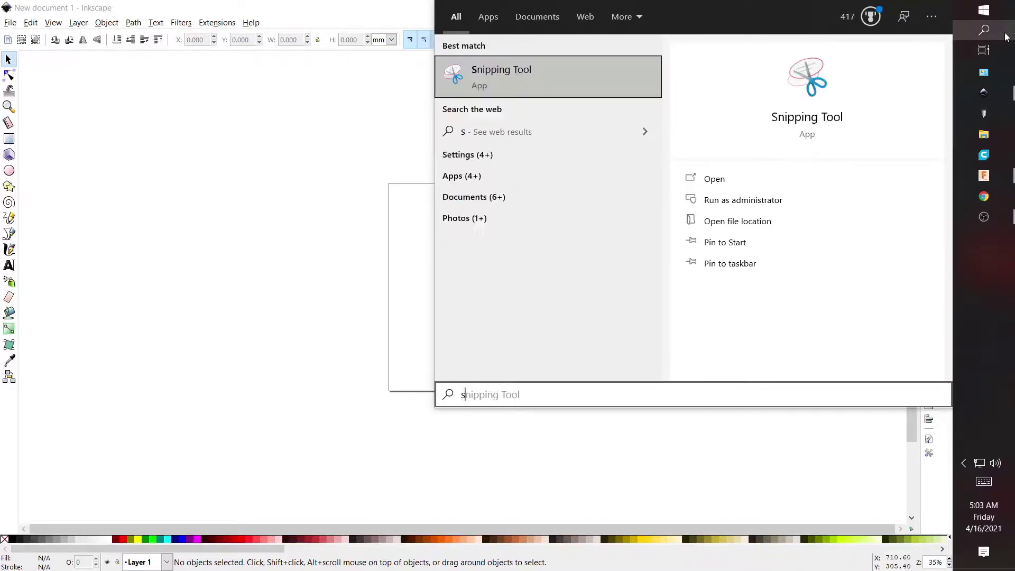
text(ca)
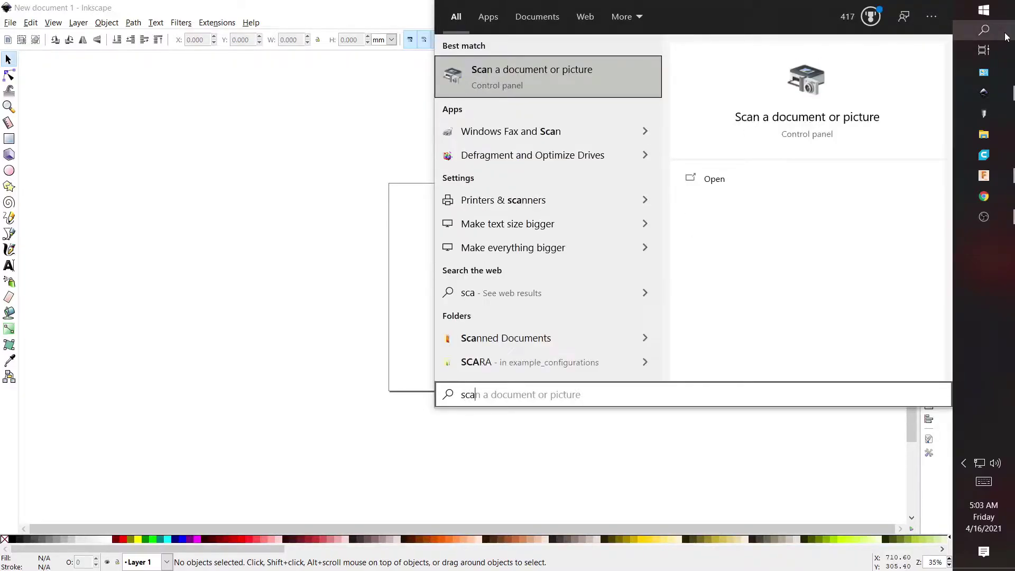
key(Return)
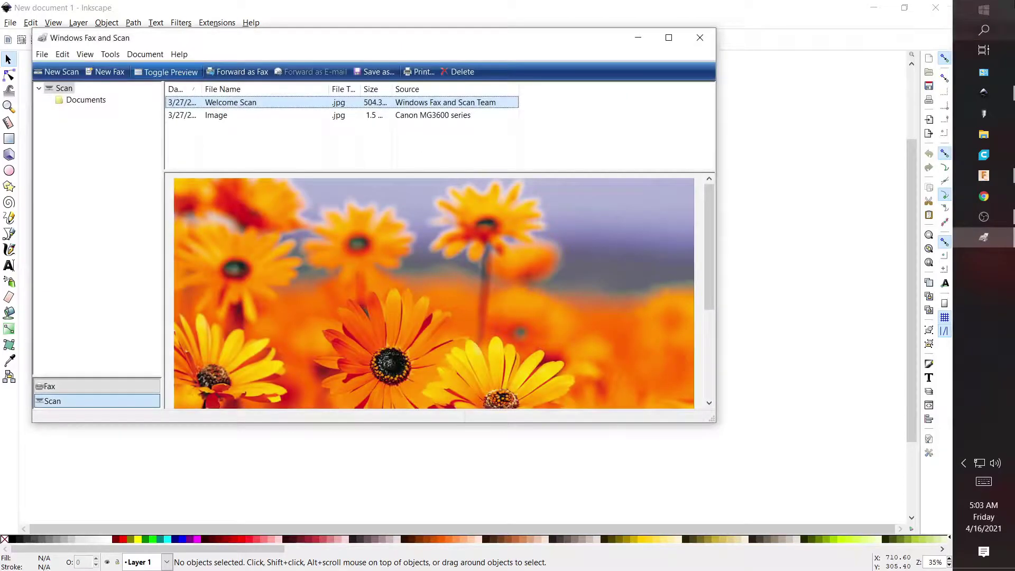
Step: Maximize Fax and Scan and run a new Documents-profile scan at brightness -40
drag(339, 37, 504, 5)
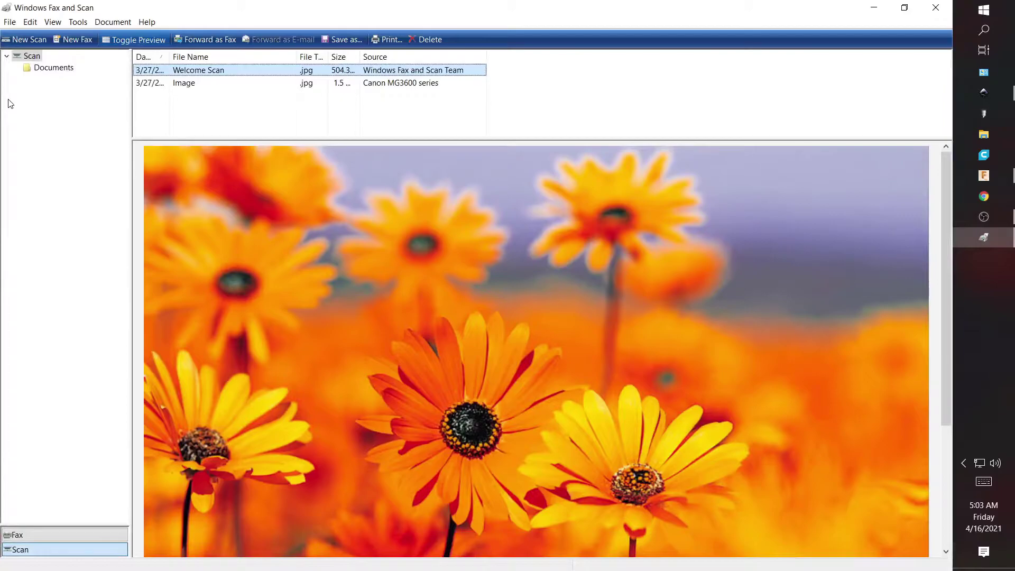
click(31, 41)
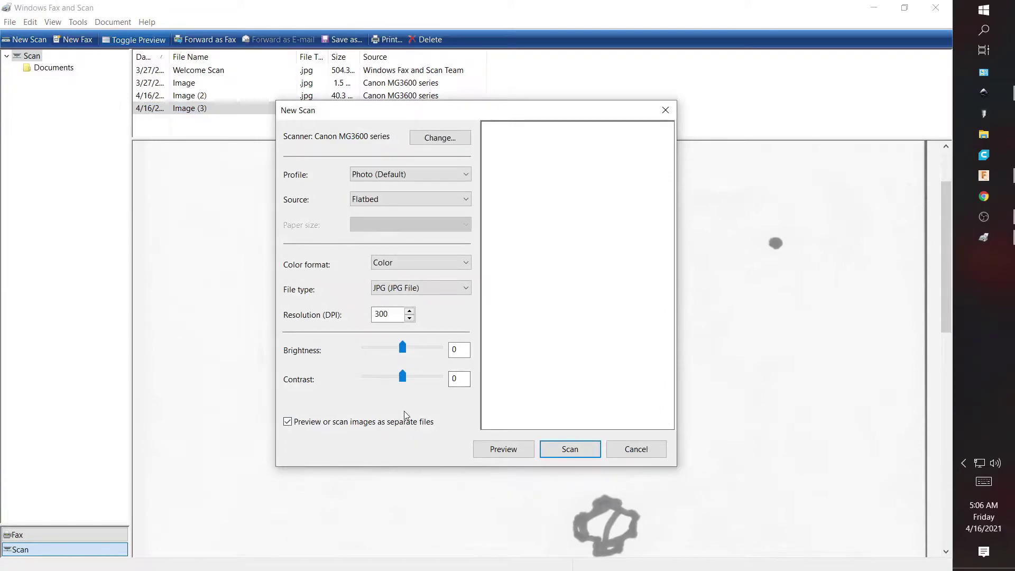
click(389, 346)
click(373, 173)
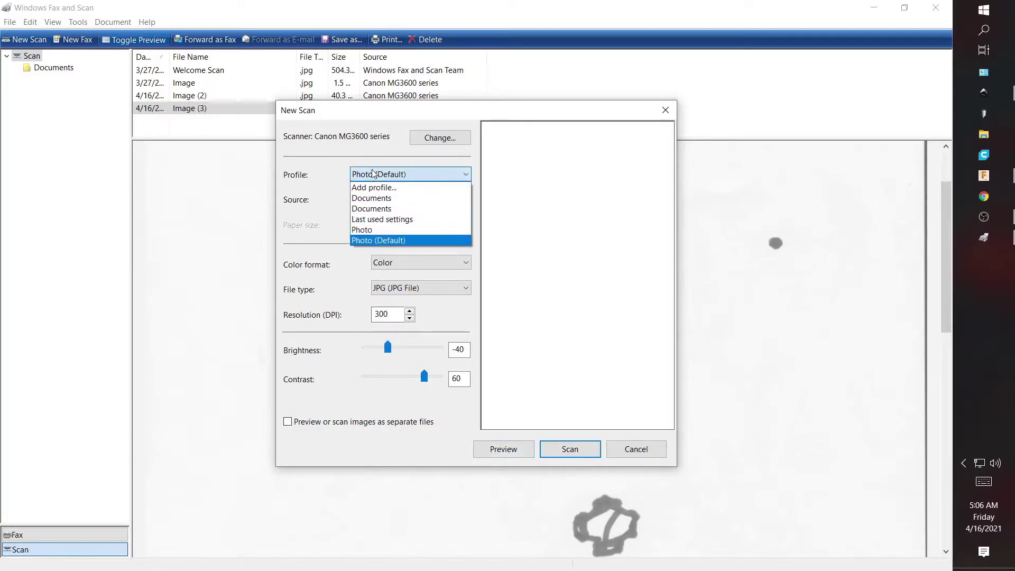
click(378, 198)
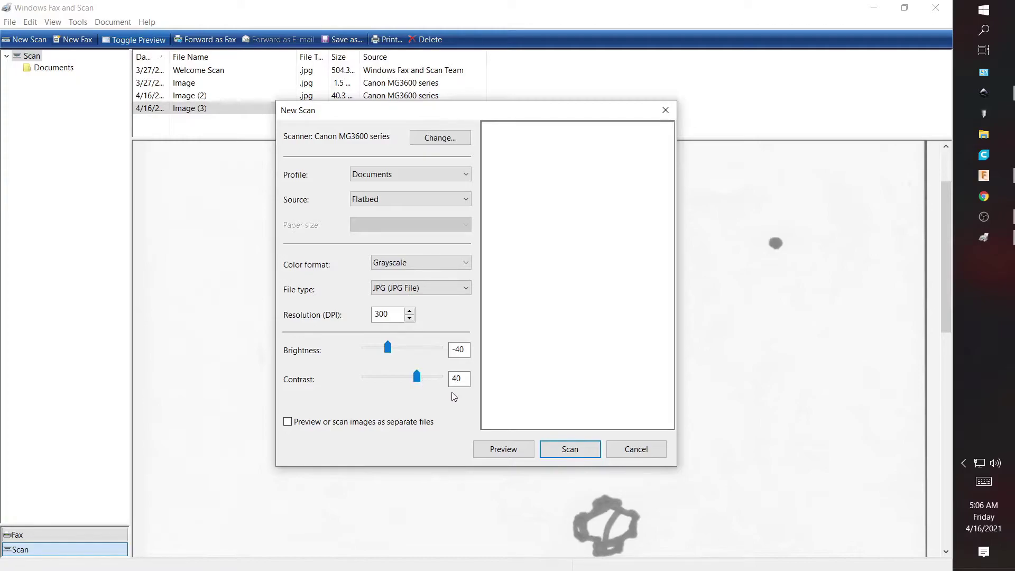
click(574, 449)
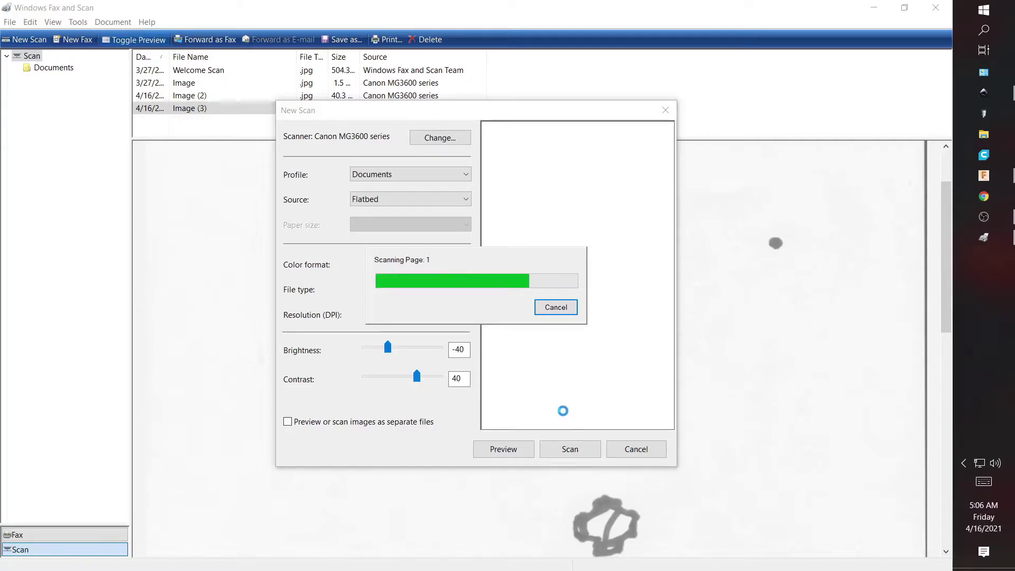
Step: Scroll through the scanned drawing preview, then bring up the actions for Image (4)
scroll(462, 263, down, 5)
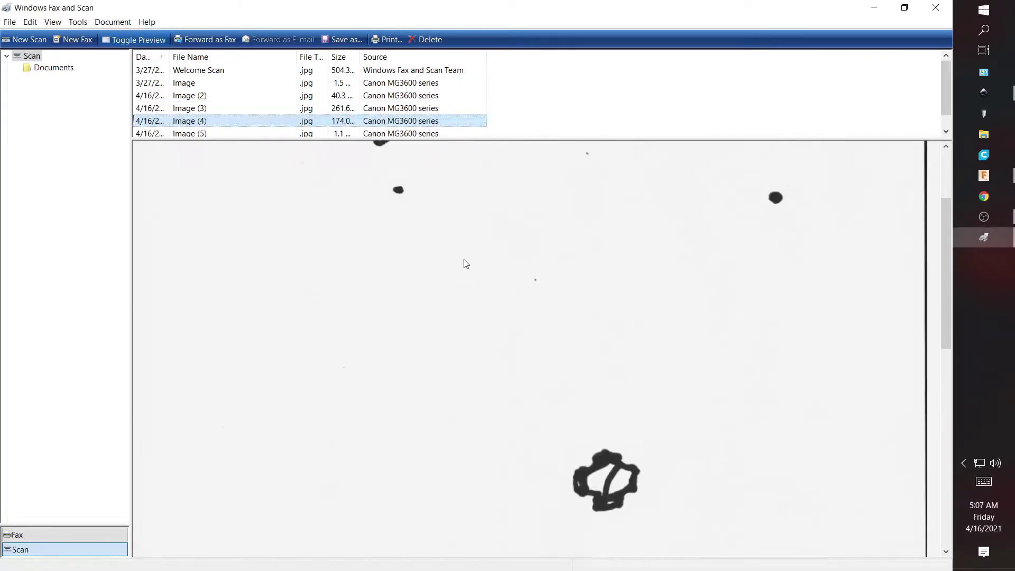
scroll(491, 285, up, 4)
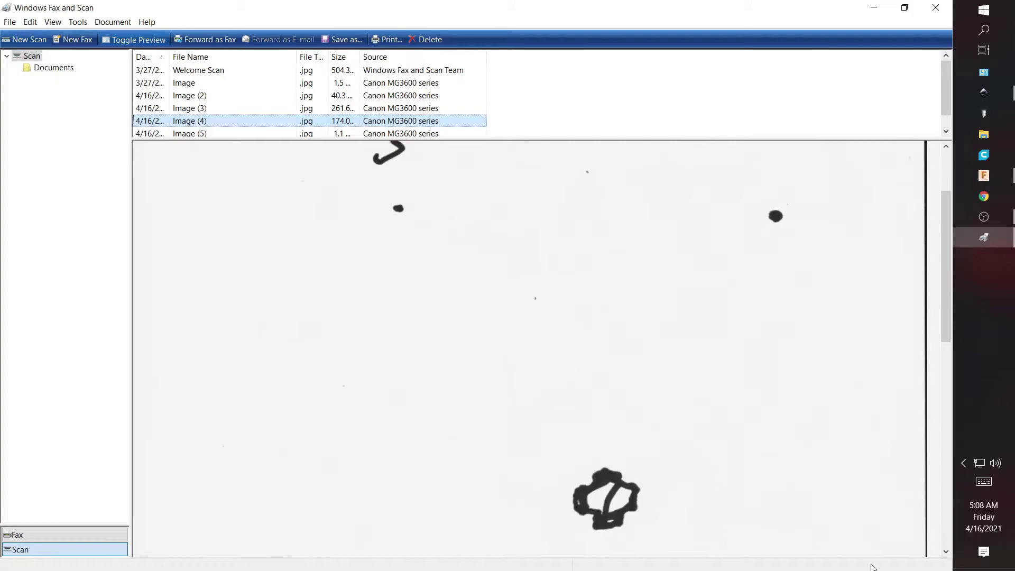
right_click(213, 124)
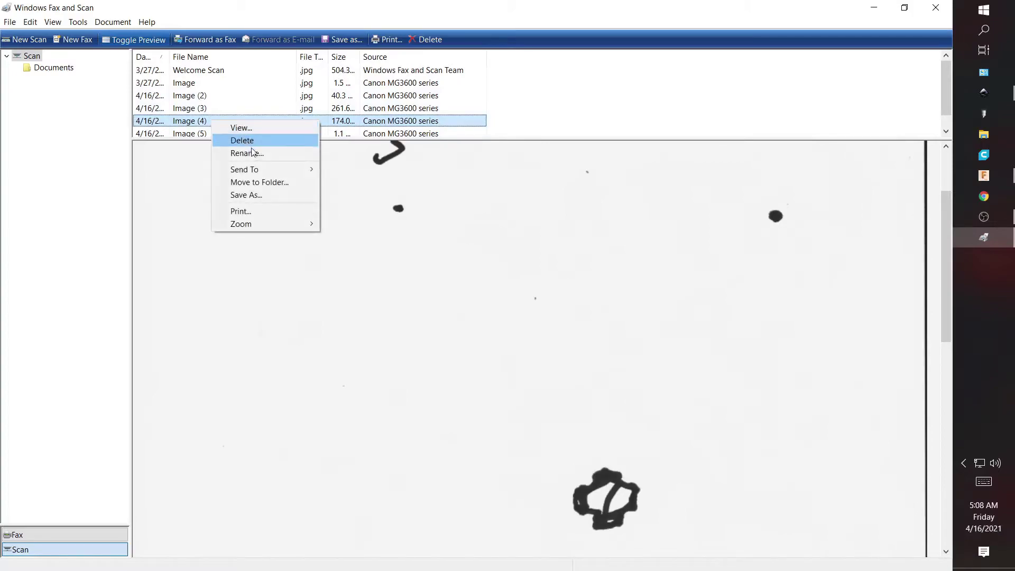
Step: Save a copy of the Image (4) scan to the Documents folder as 'scan'
click(271, 195)
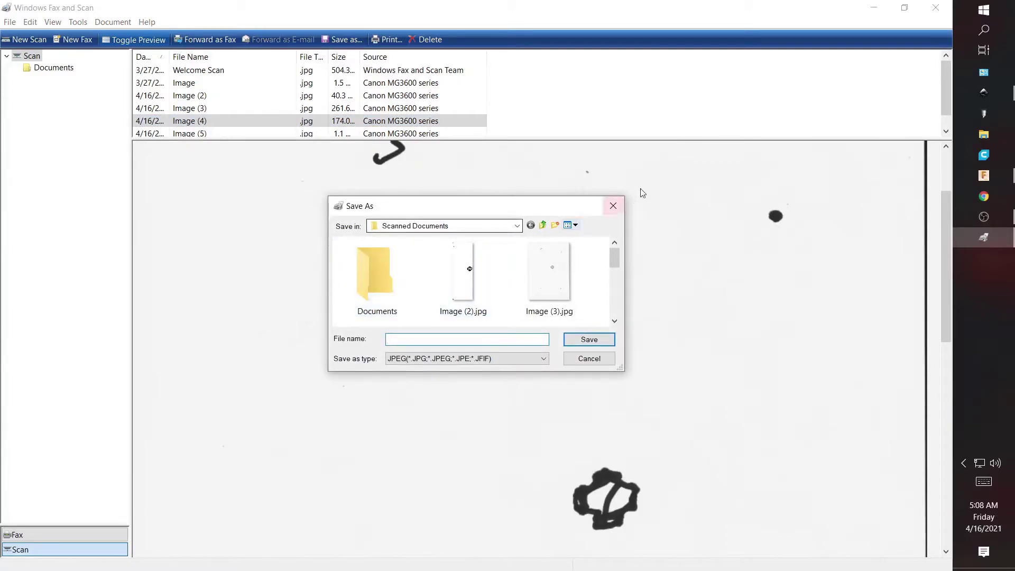
click(543, 226)
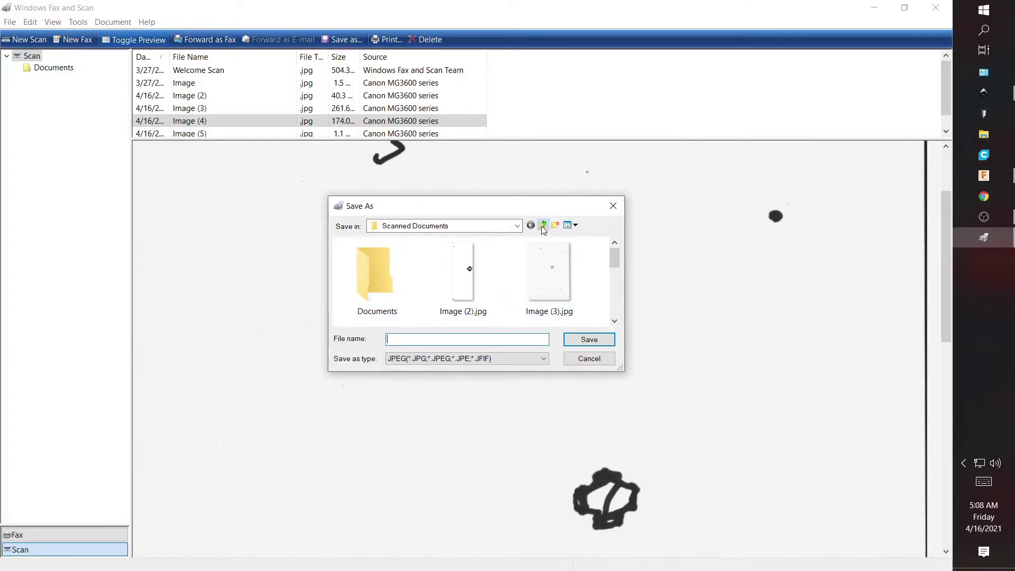
click(489, 227)
click(491, 229)
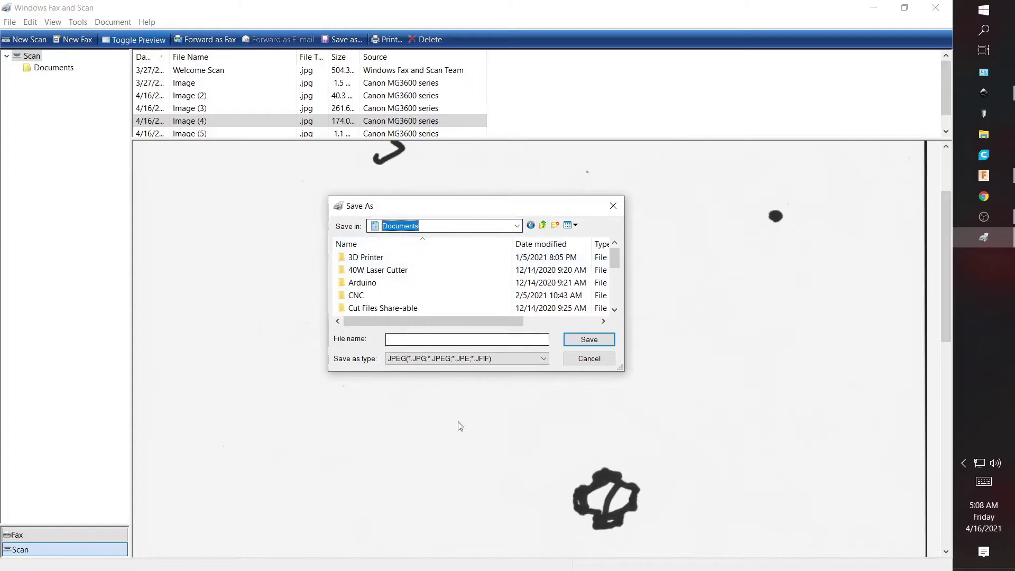
click(432, 338)
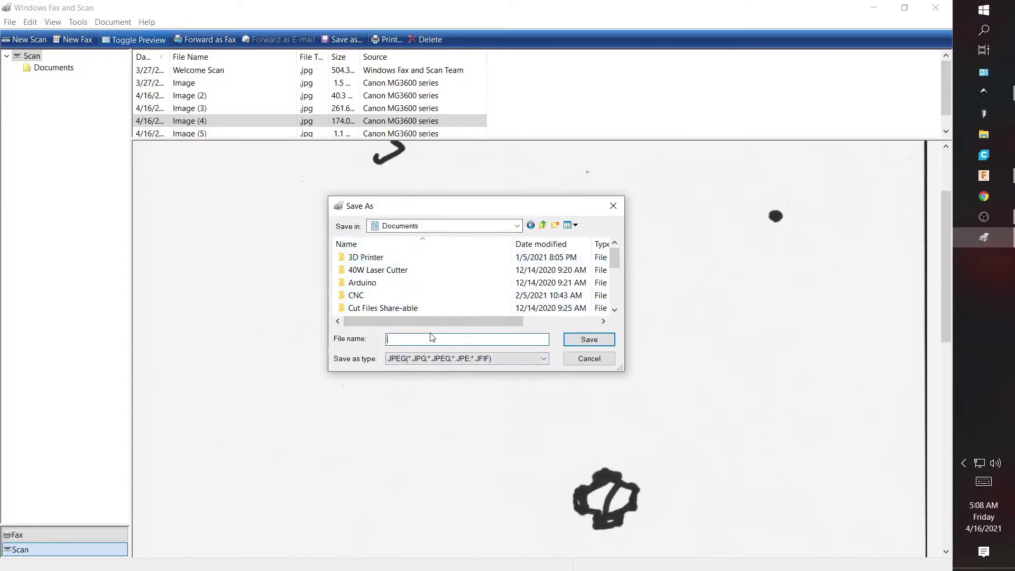
text(s)
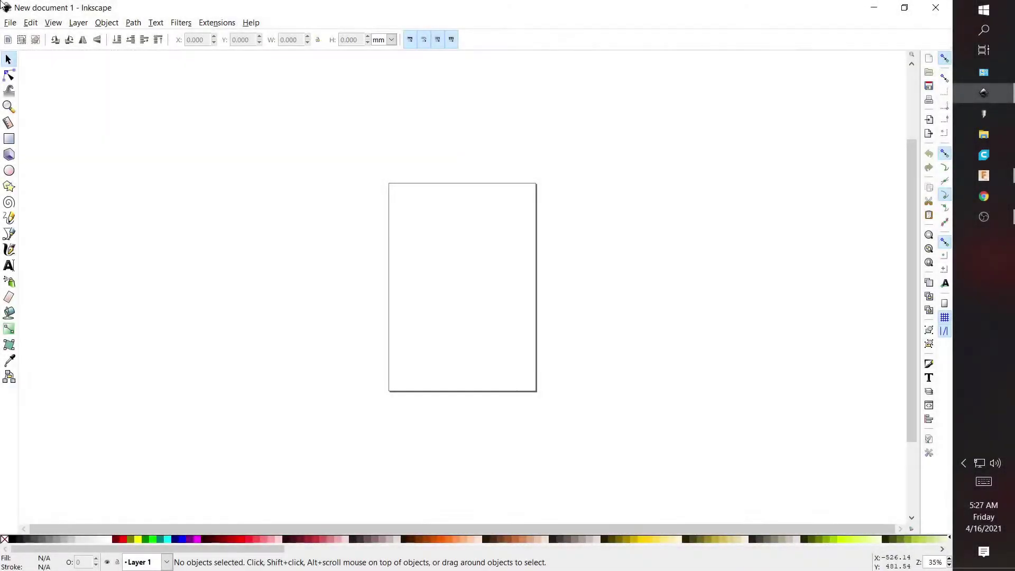
Step: Import scan.jpeg into the document and place the image beside the page
click(11, 22)
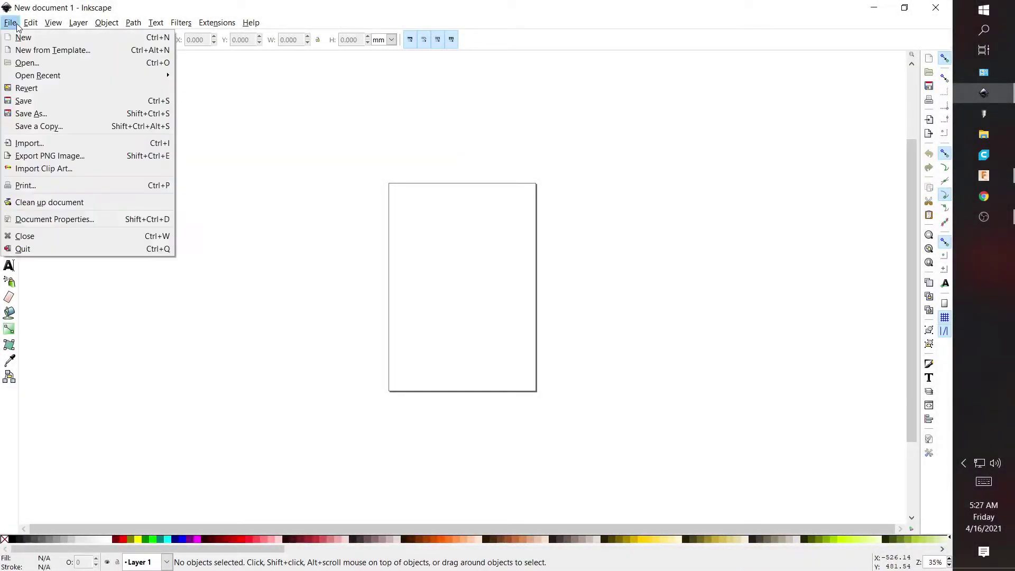
click(13, 144)
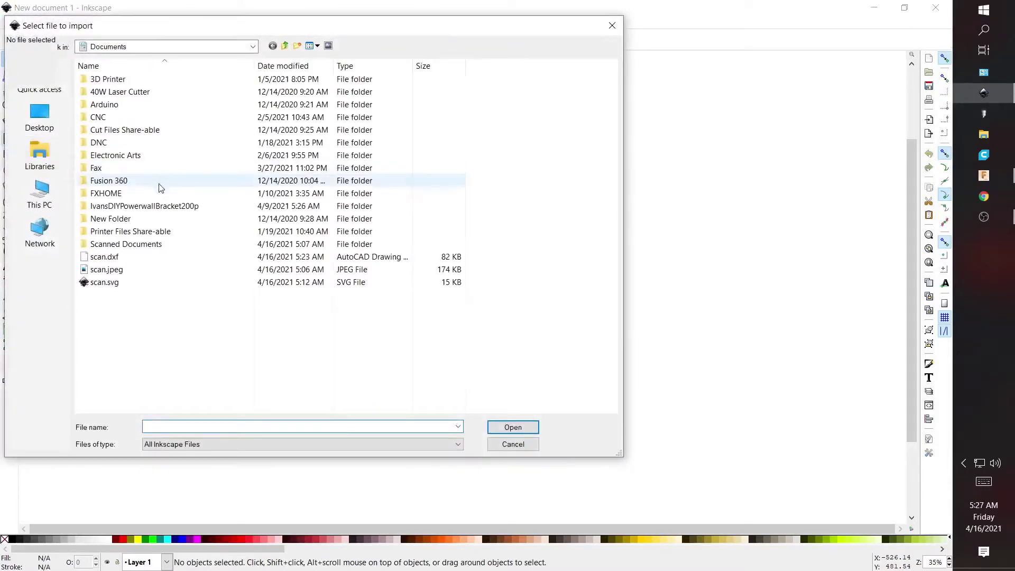
double_click(205, 270)
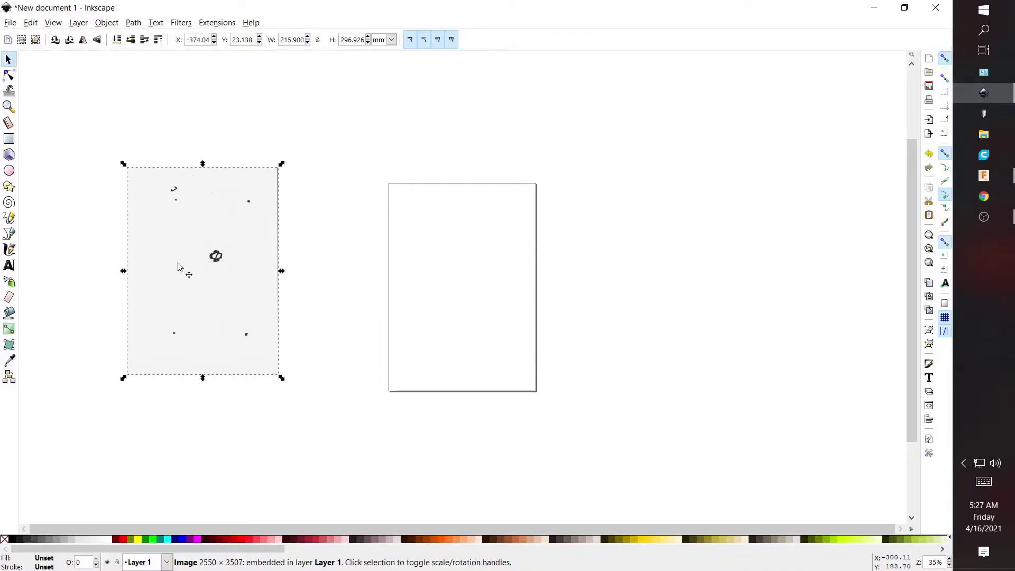
drag(179, 266, 190, 246)
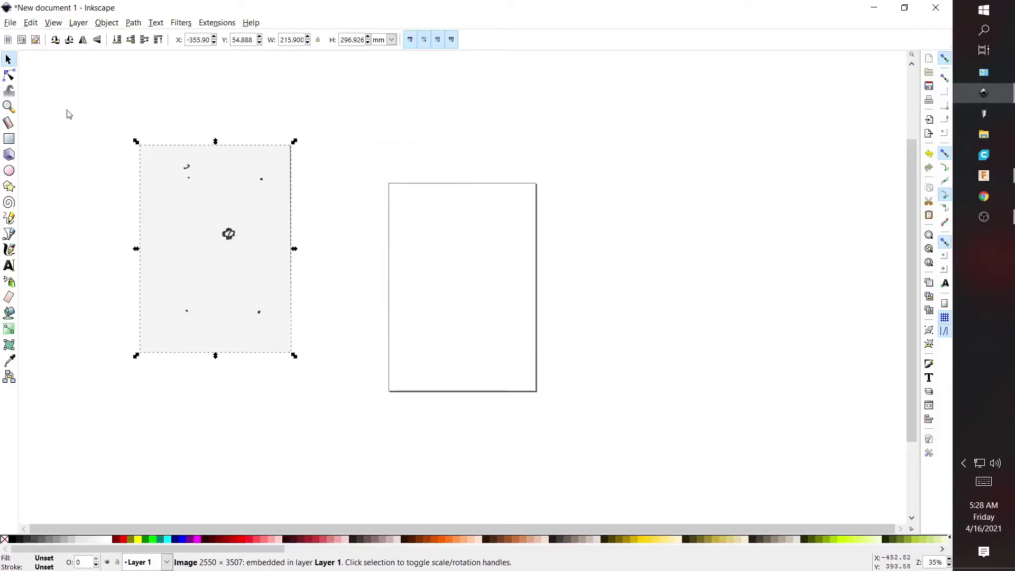
Step: Trace the scanned image into vector paths with live preview, then delete the original bitmap
right_click(229, 195)
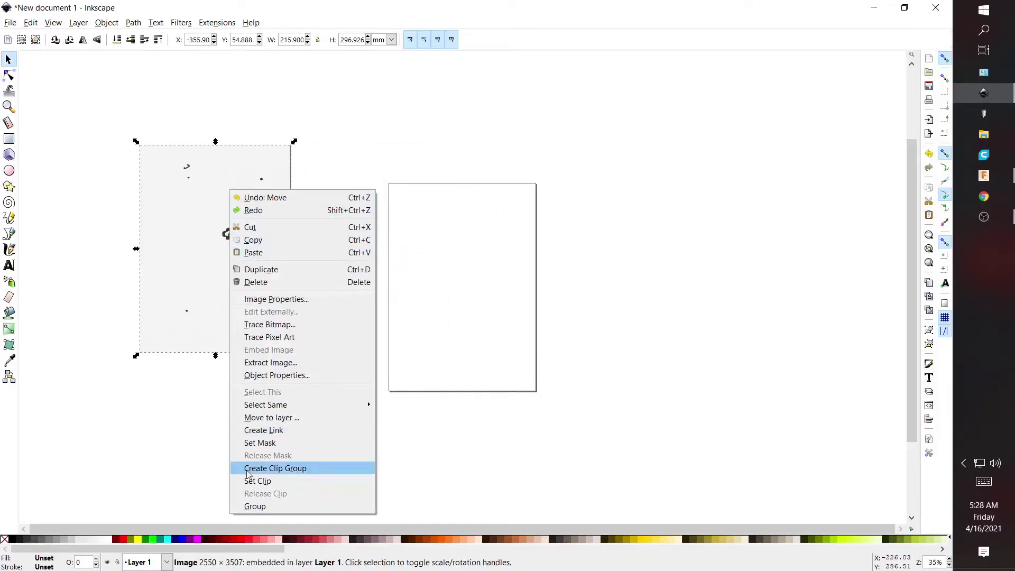
click(288, 324)
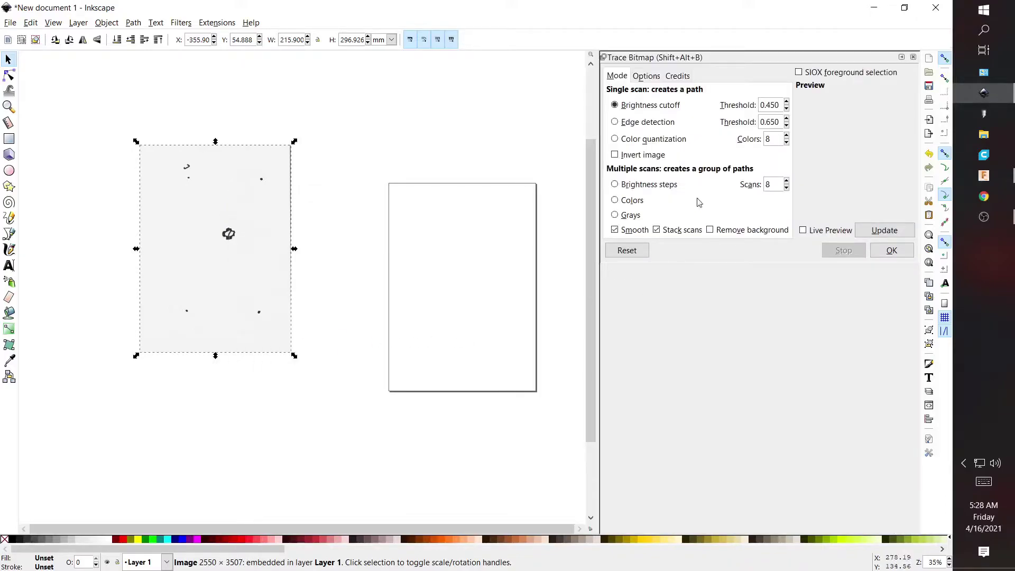
click(813, 231)
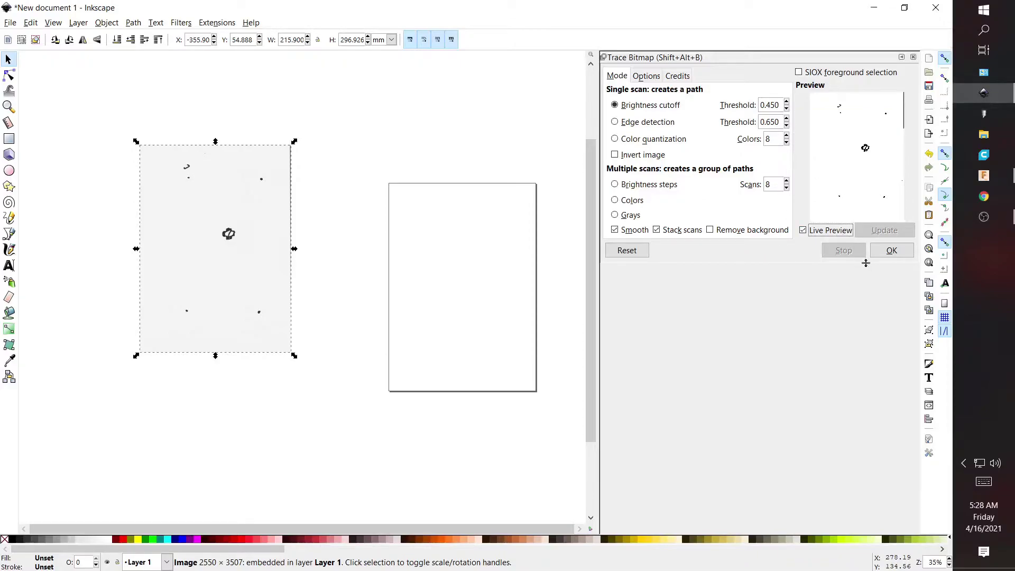
click(891, 250)
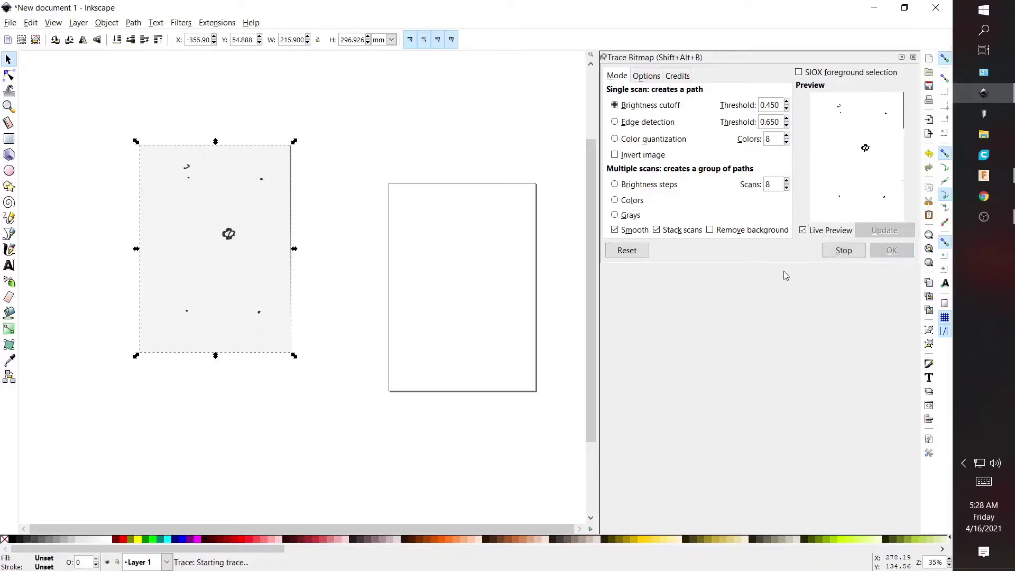
drag(242, 281, 519, 281)
key(Delete)
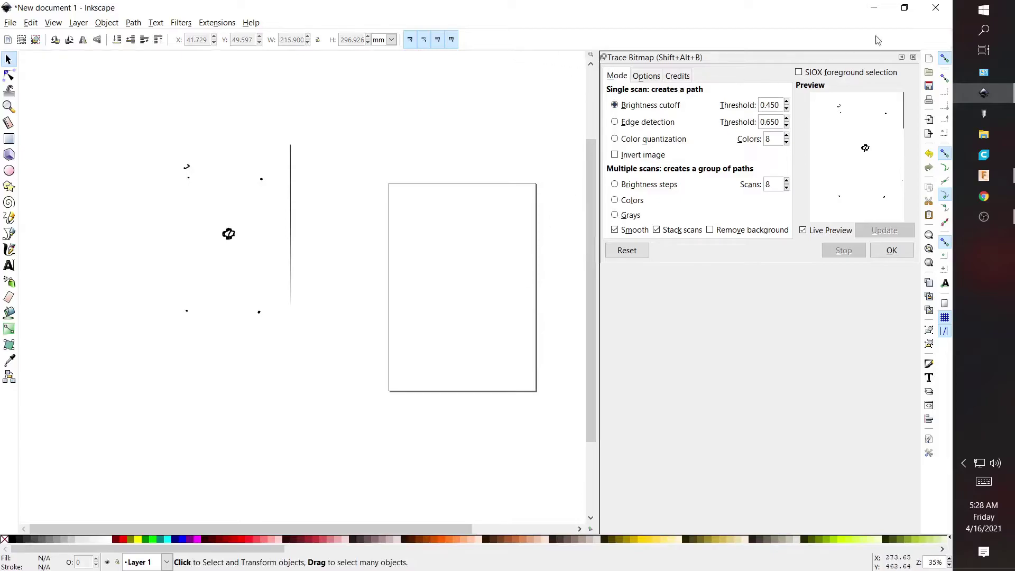
Step: Close the trace panel and delete the stray right-edge nodes of the traced path
click(912, 56)
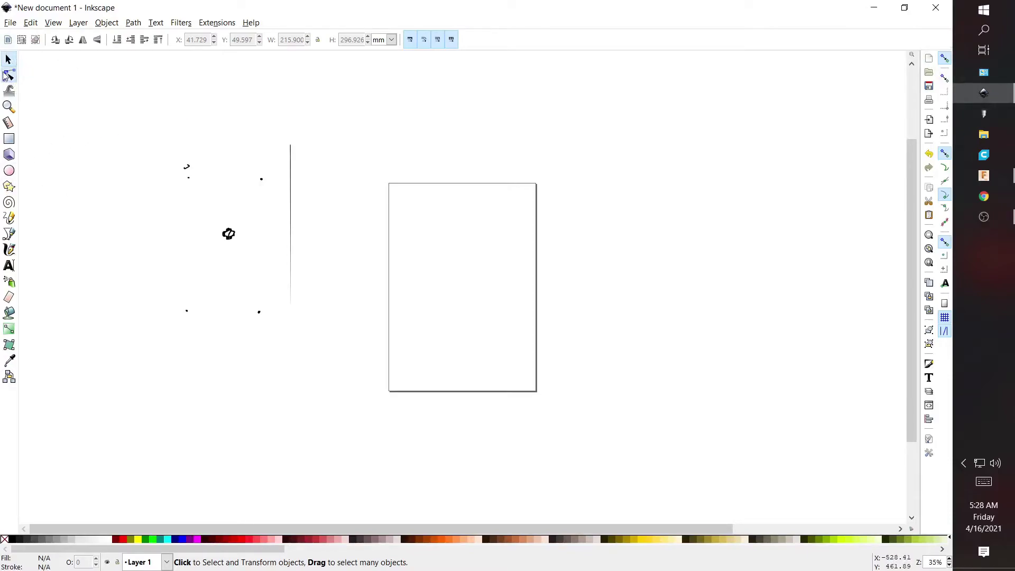
click(7, 75)
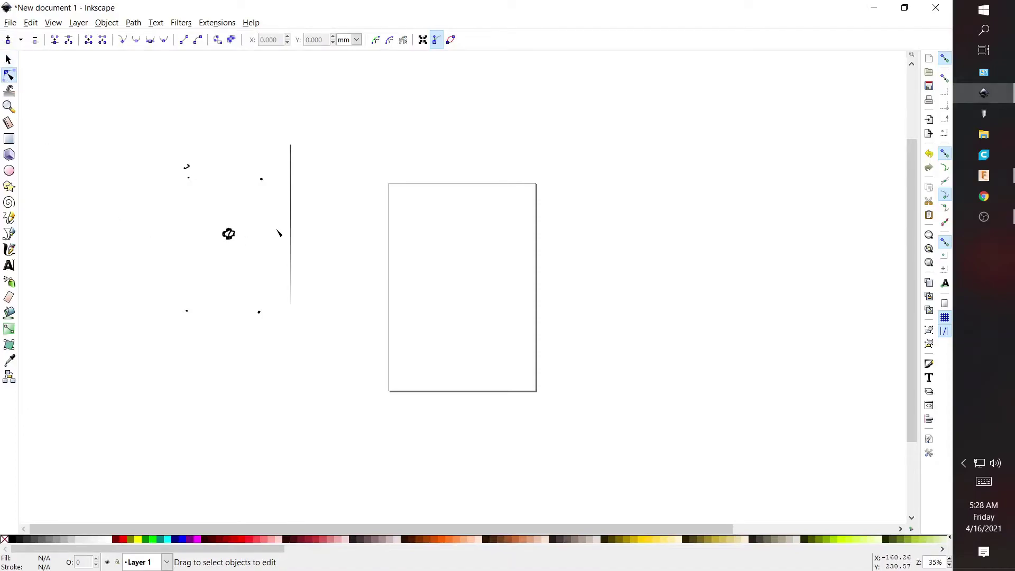
click(289, 233)
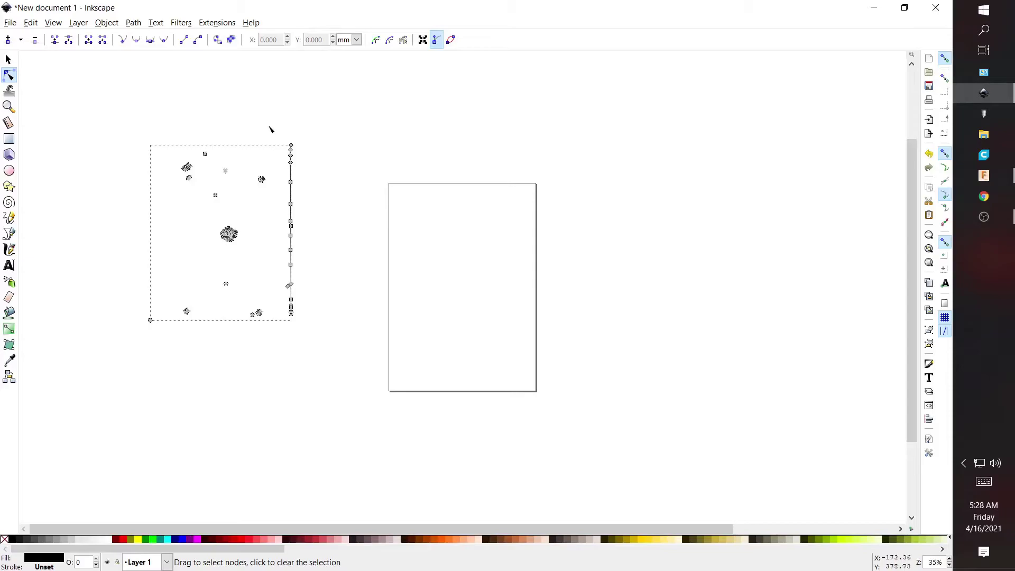
drag(284, 126, 318, 353)
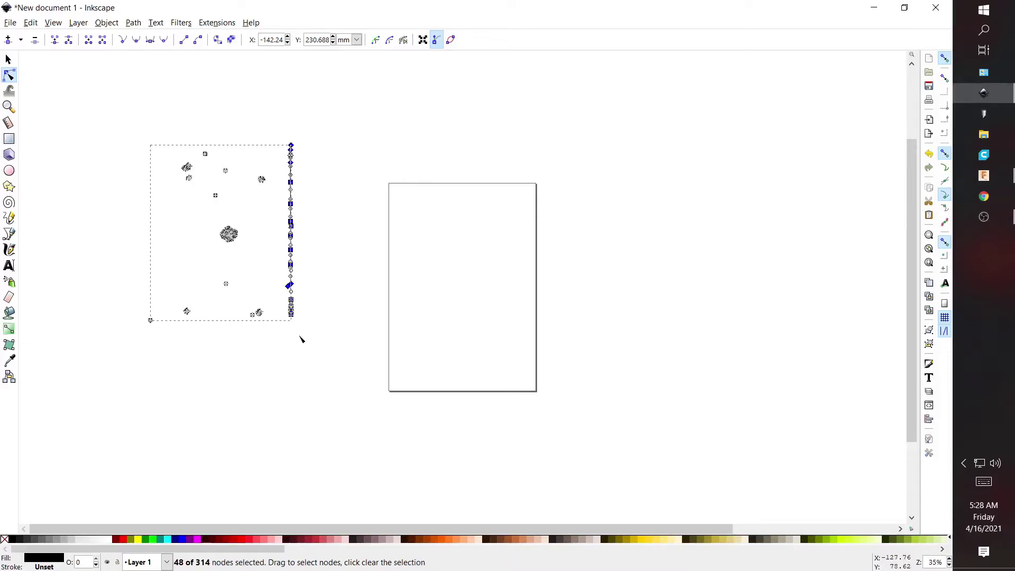
key(Delete)
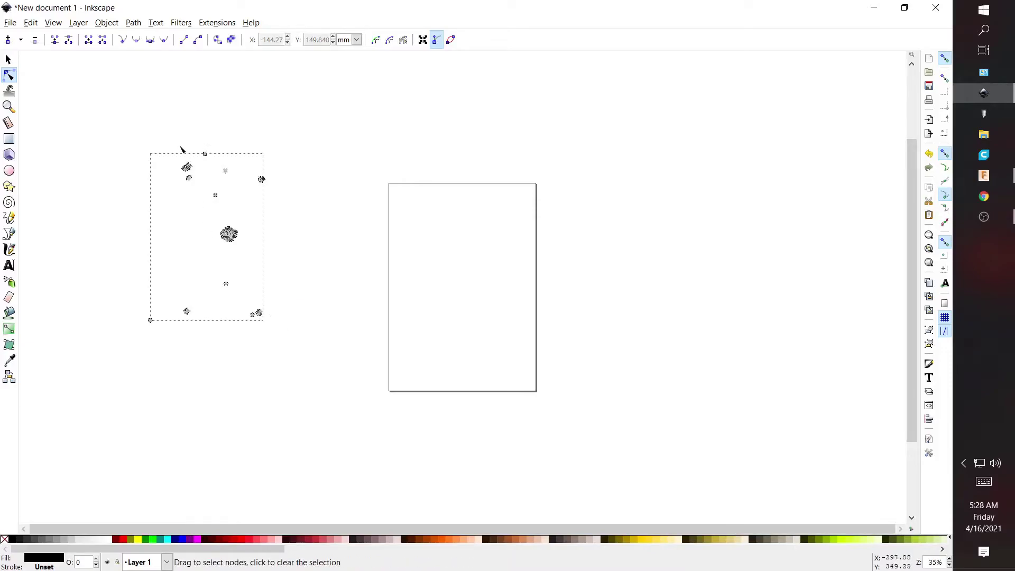
Step: Delete the stray nodes along the top and at the bottom-left of the path
drag(171, 143, 215, 174)
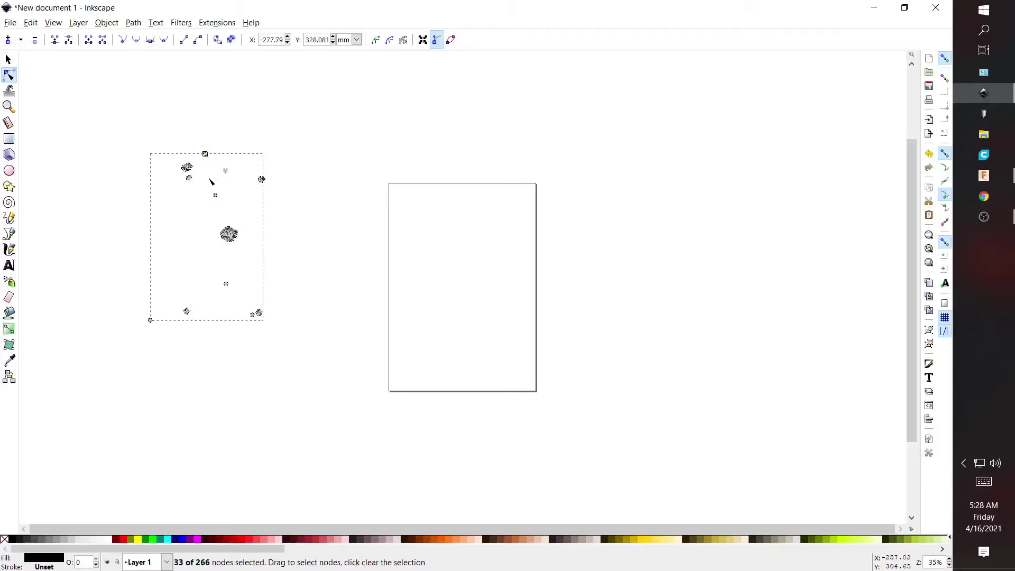
key(Delete)
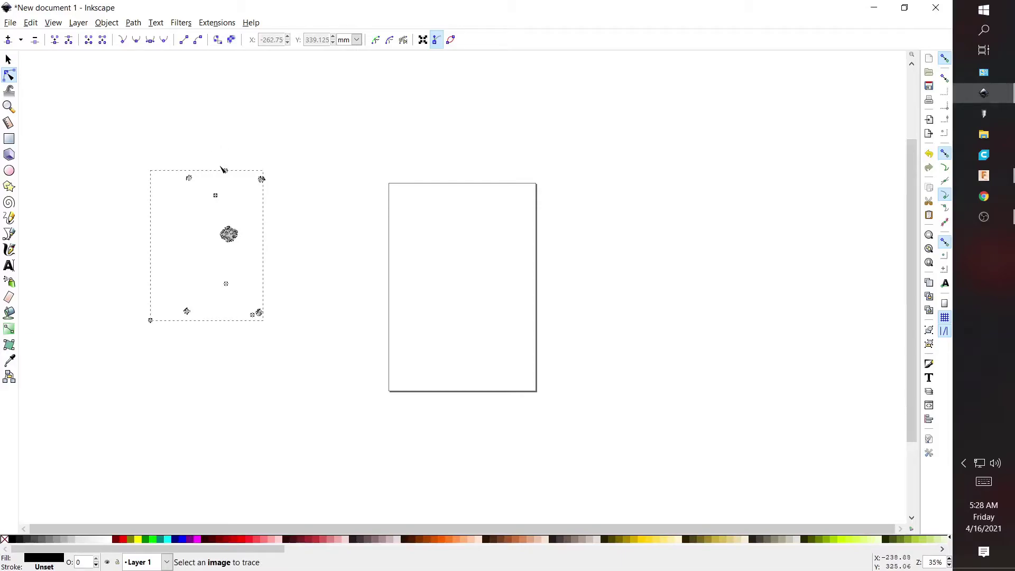
drag(222, 167, 230, 193)
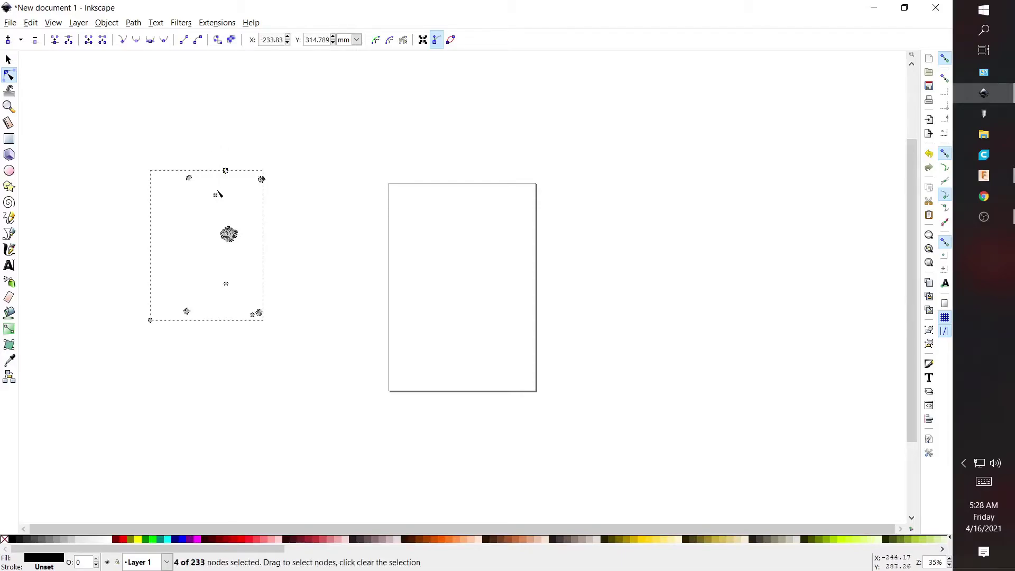
key(Delete)
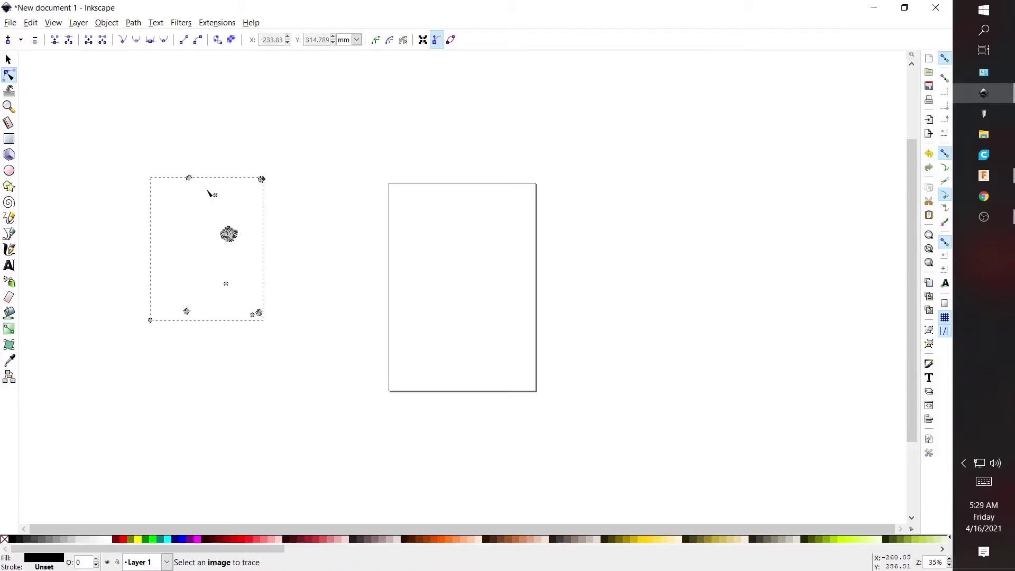
drag(215, 196, 219, 202)
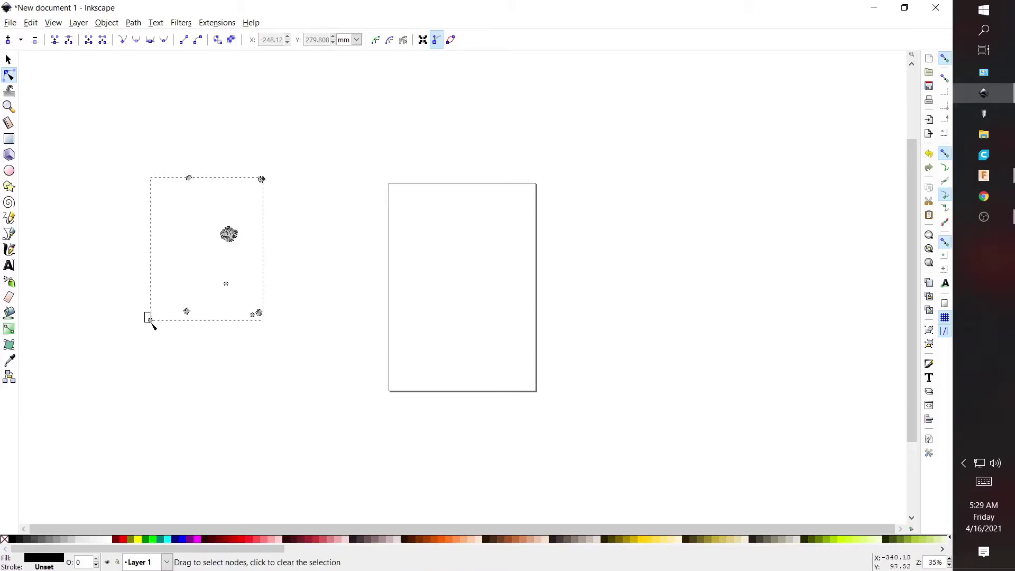
drag(150, 321, 161, 338)
key(Delete)
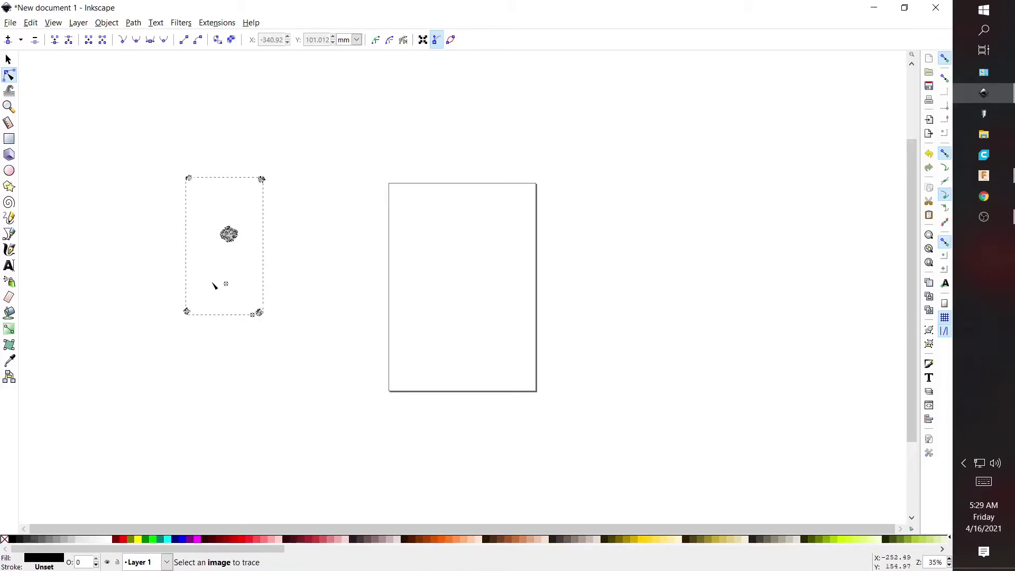
Step: Select a leftover inner node, then deselect the path with the Selector tool
drag(223, 278, 248, 299)
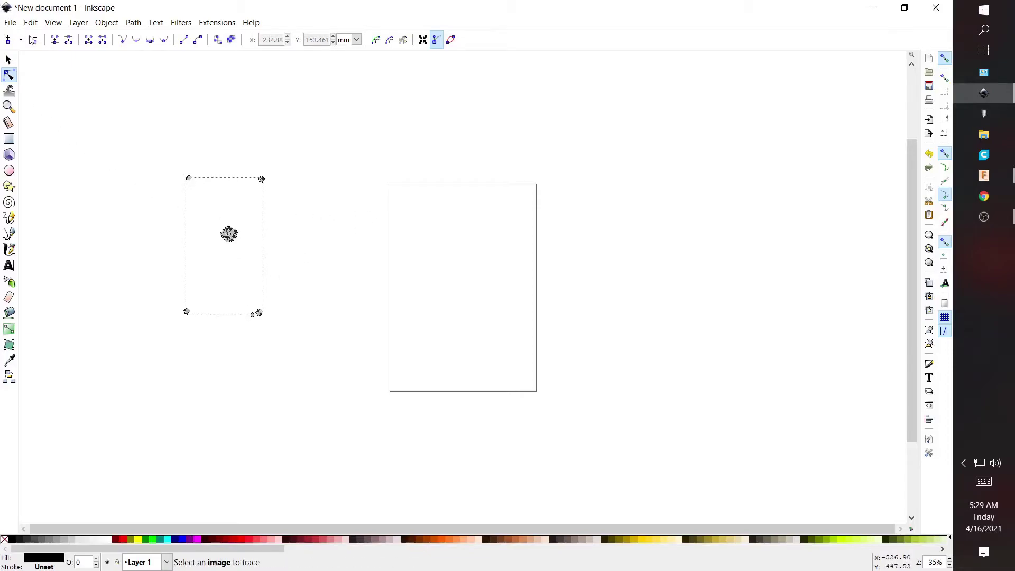
click(8, 58)
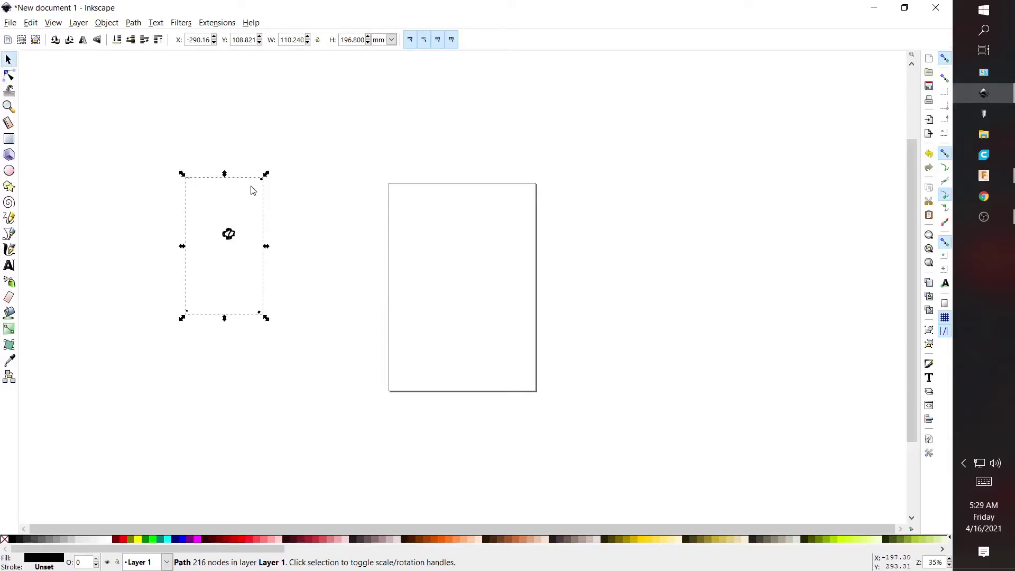
click(155, 141)
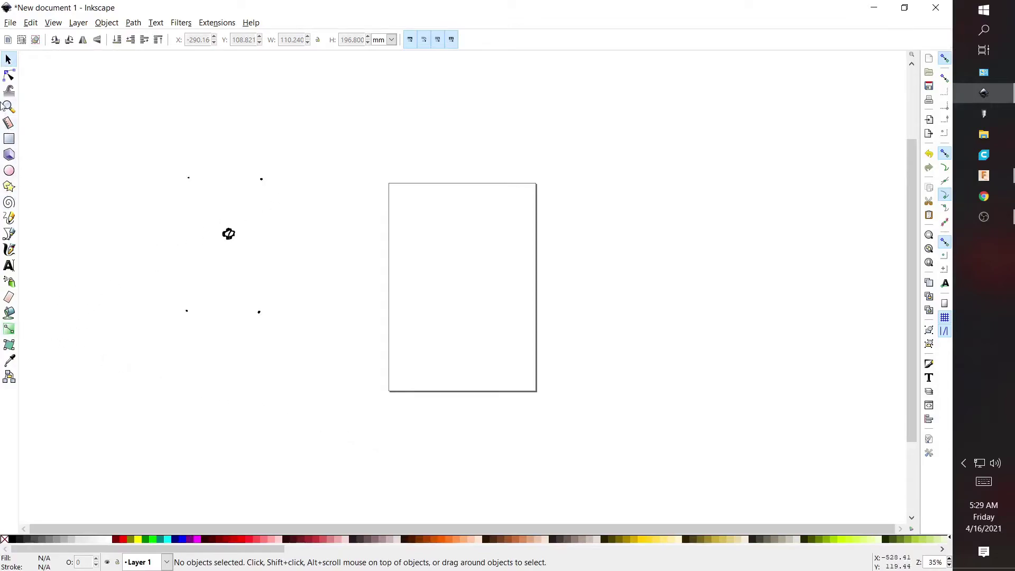
Step: Save a copy as drawing.dxf in Desktop Cutting Plotter (AutoCAD DXF R14) format
click(11, 22)
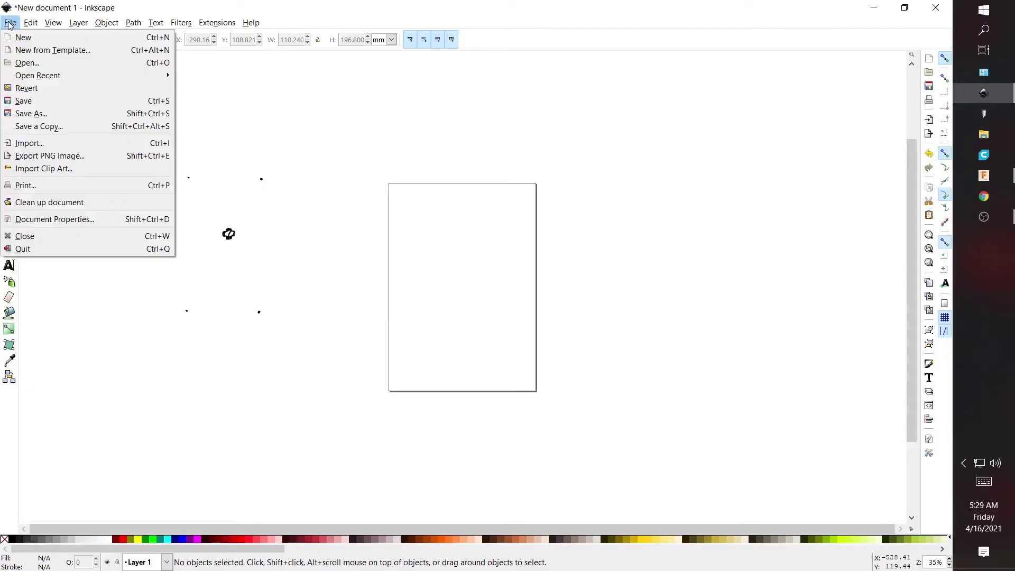
click(29, 117)
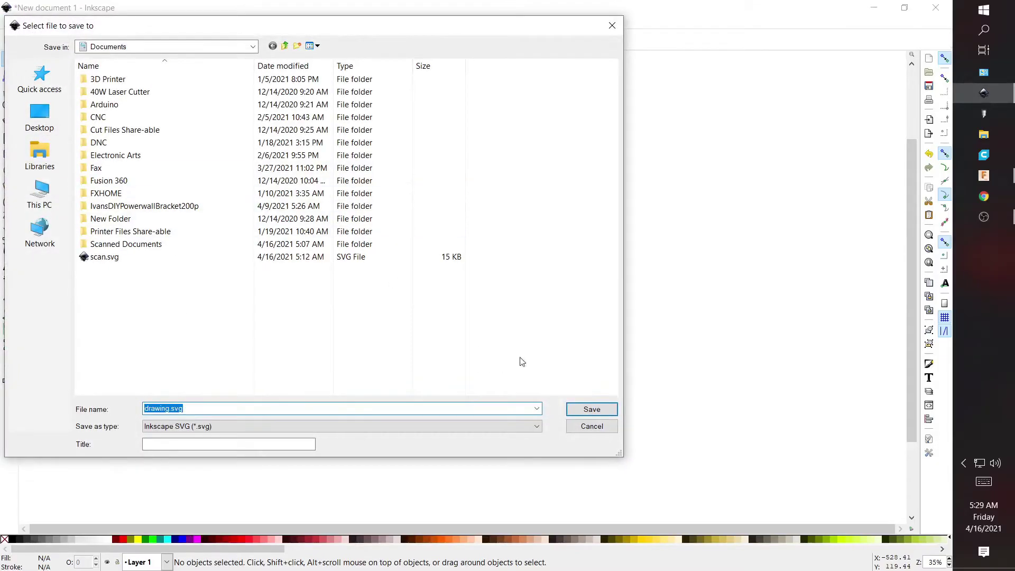
click(482, 422)
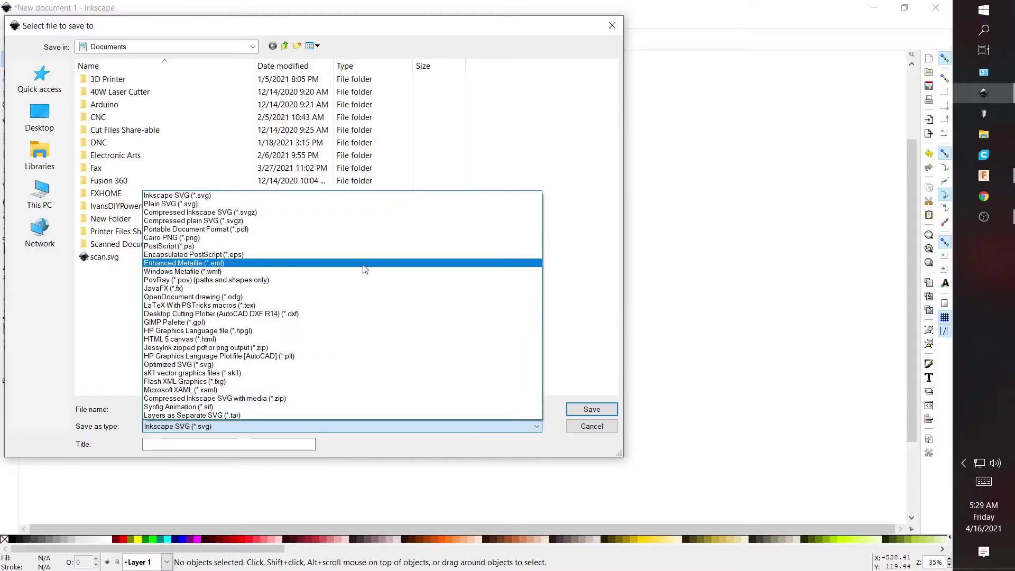
click(345, 315)
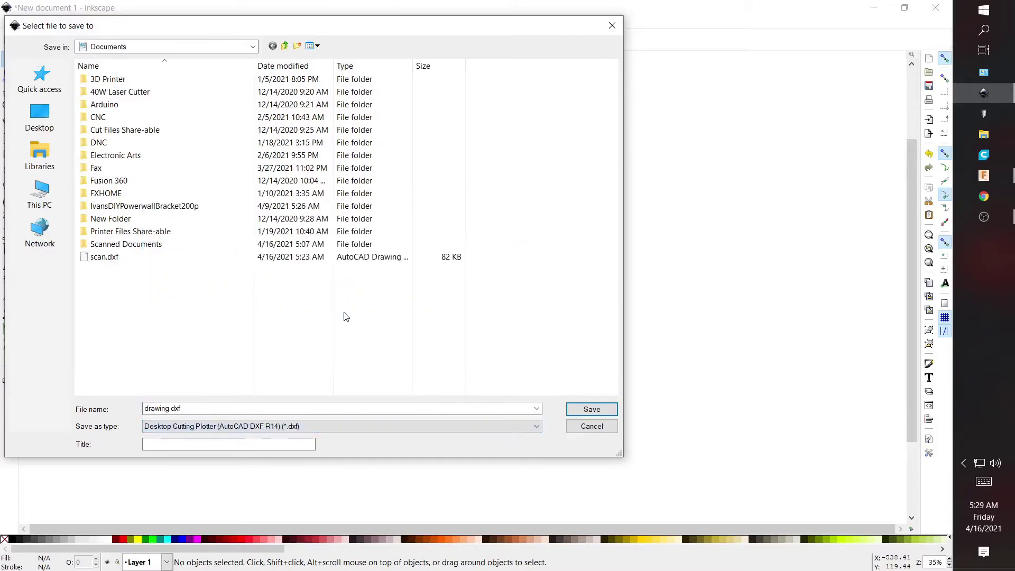
click(592, 409)
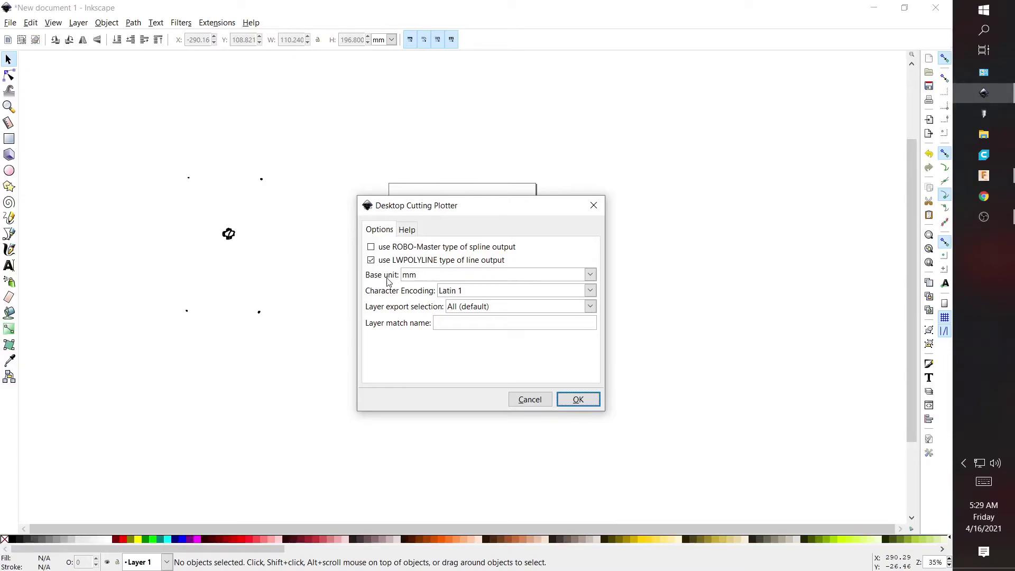
Step: Keep mm as the DXF base unit and confirm the export
click(452, 276)
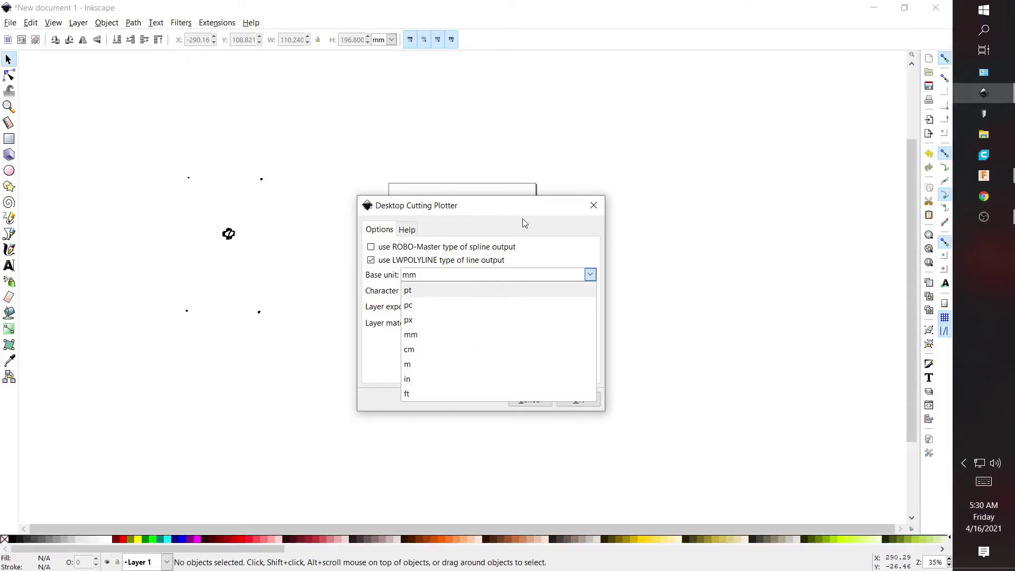
click(391, 385)
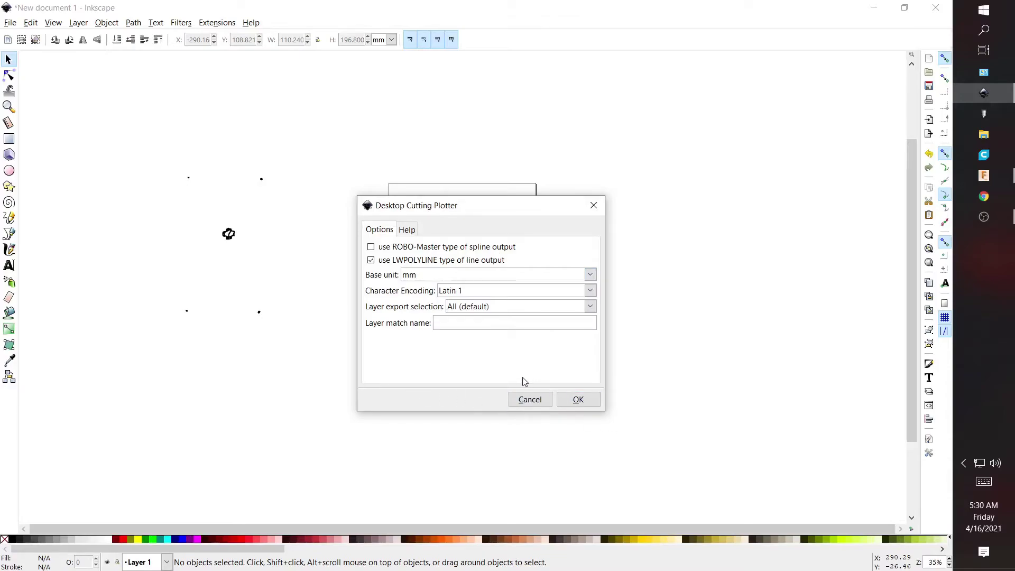
click(577, 399)
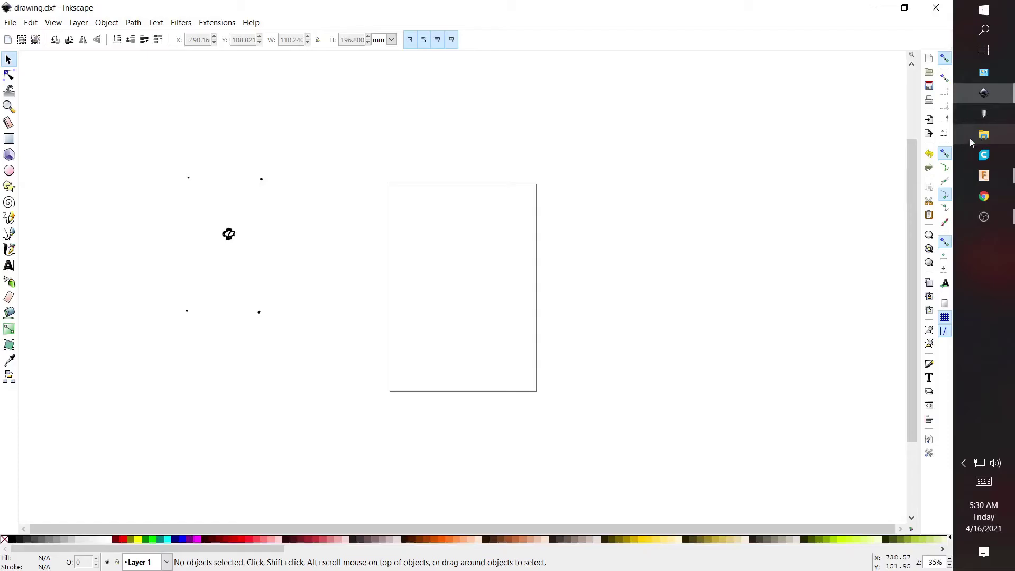
Step: In Fusion 360, create a sketch on the top plane and choose Insert DXF
click(977, 174)
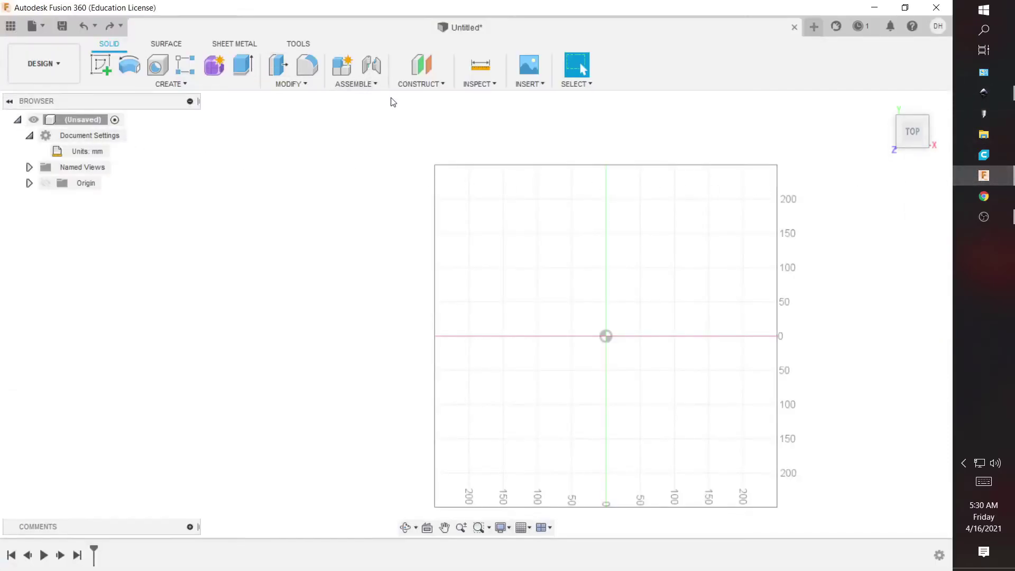
click(104, 77)
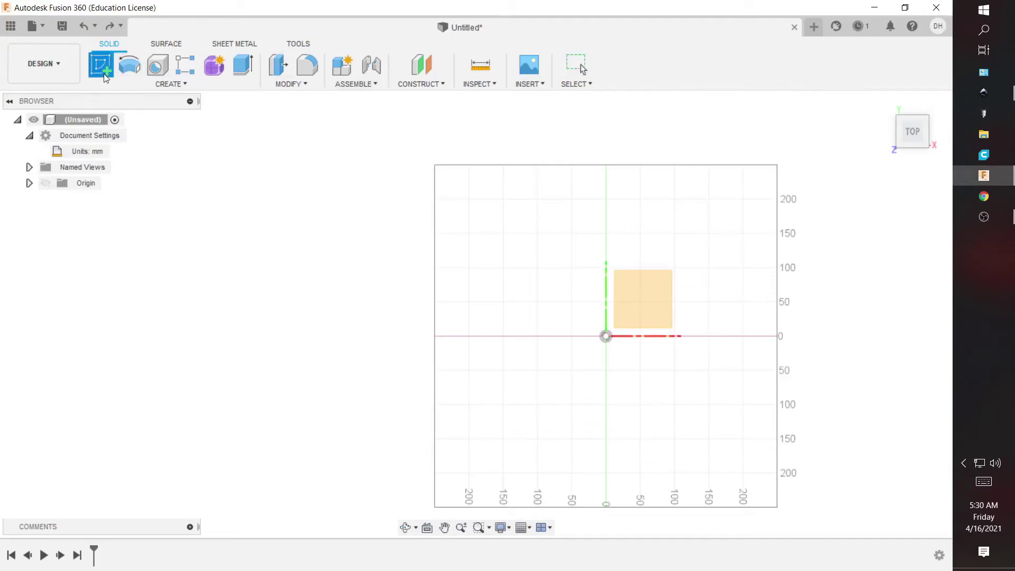
click(652, 298)
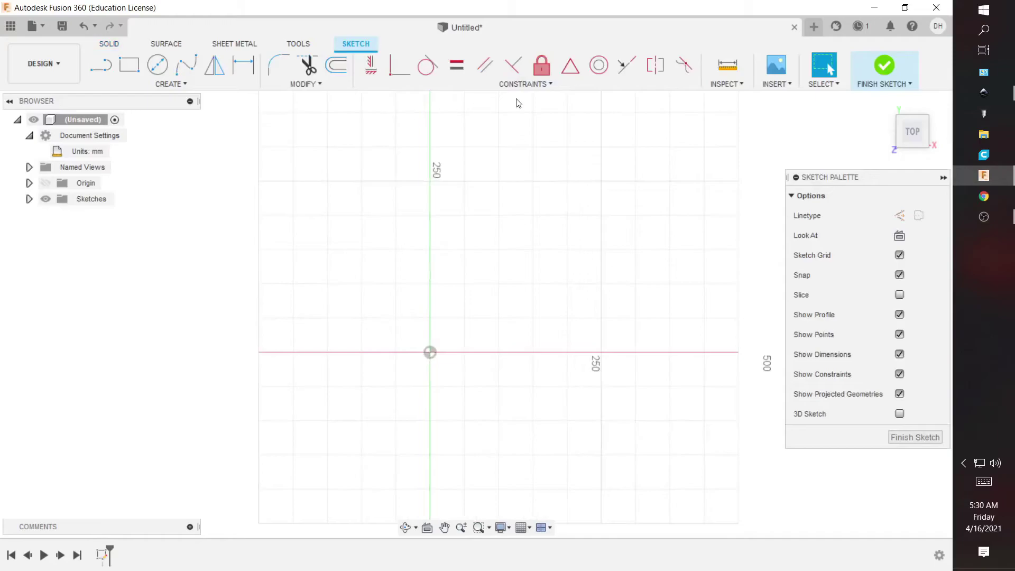
click(776, 83)
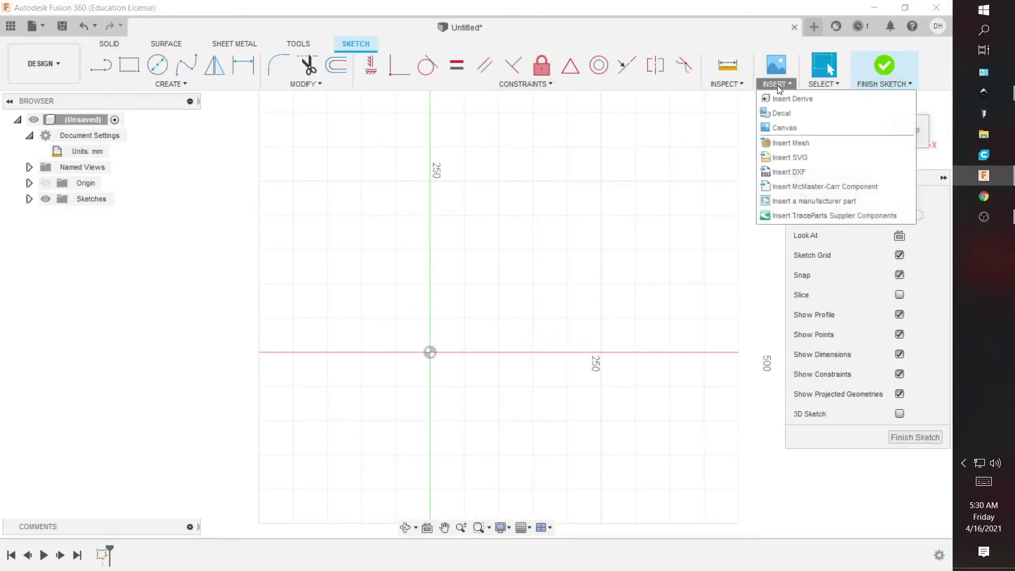
click(778, 172)
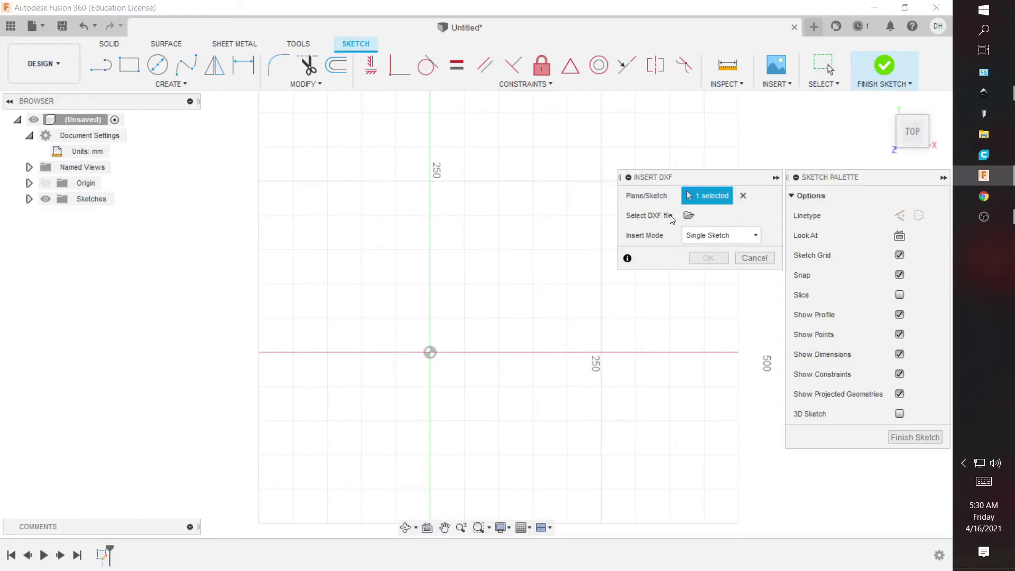
Step: Insert drawing.dxf into the Fusion 360 sketch with units kept at Millimeter
click(686, 217)
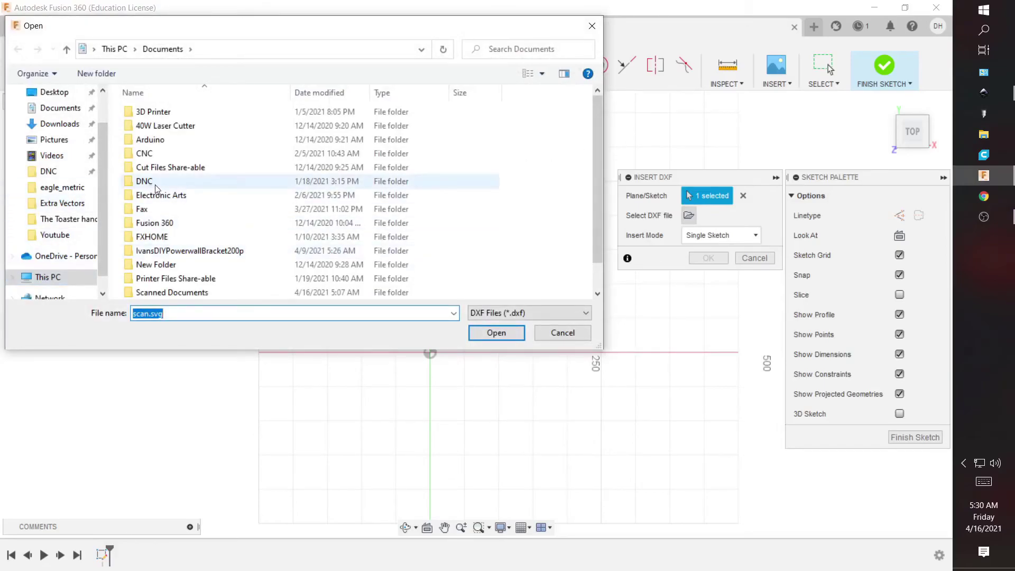
scroll(159, 186, down, 1)
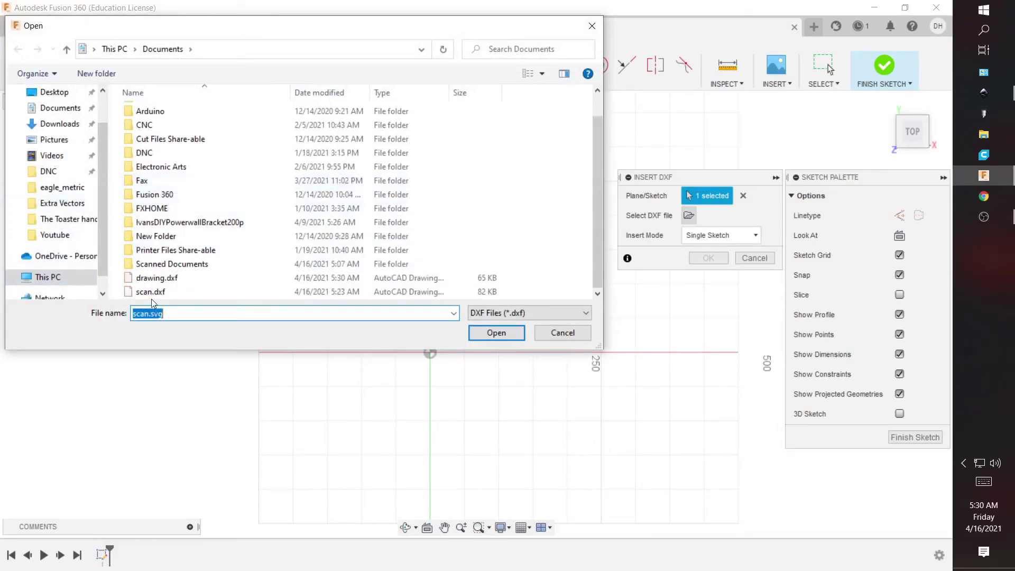
double_click(155, 278)
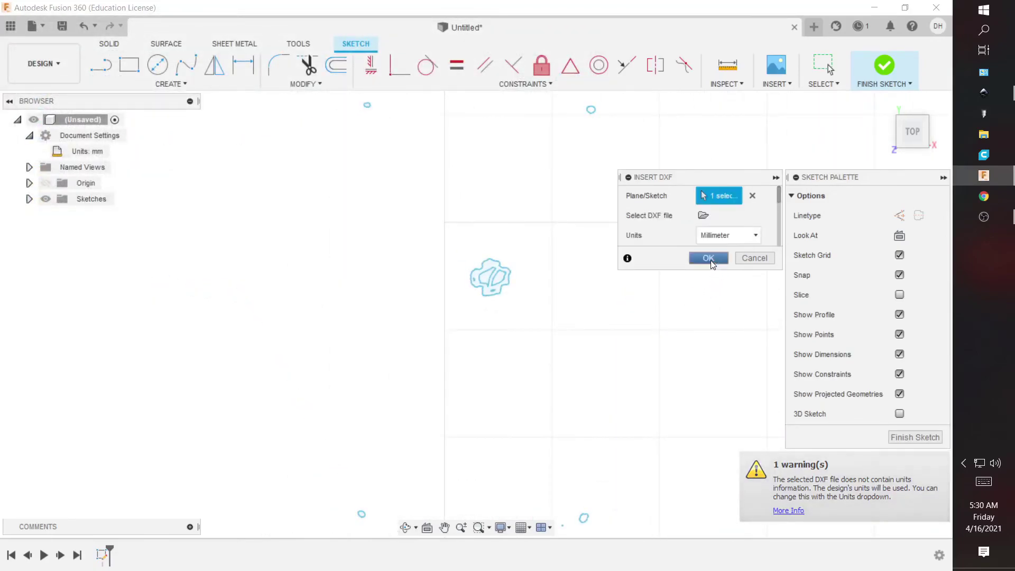
click(710, 259)
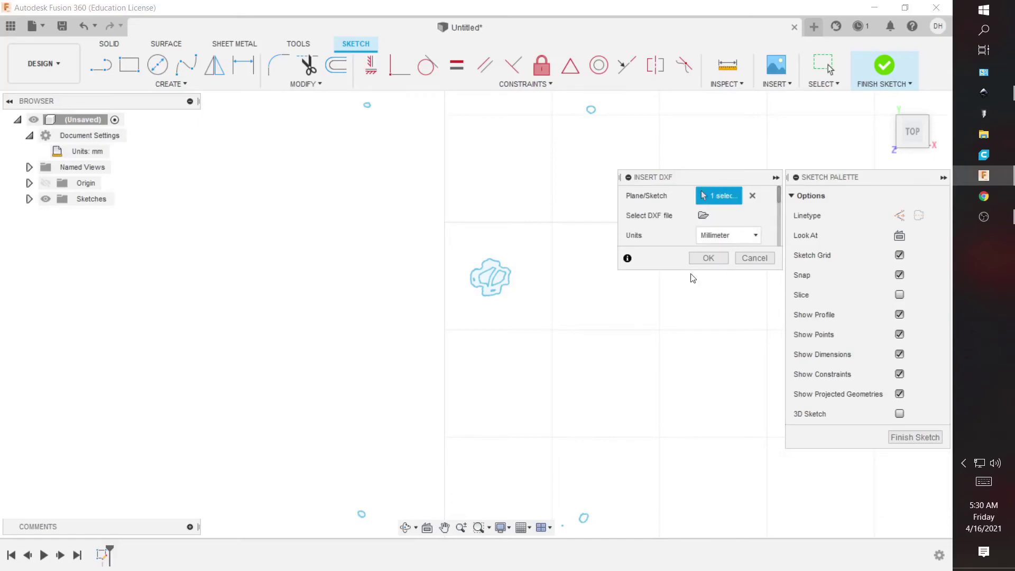
click(707, 259)
key(Escape)
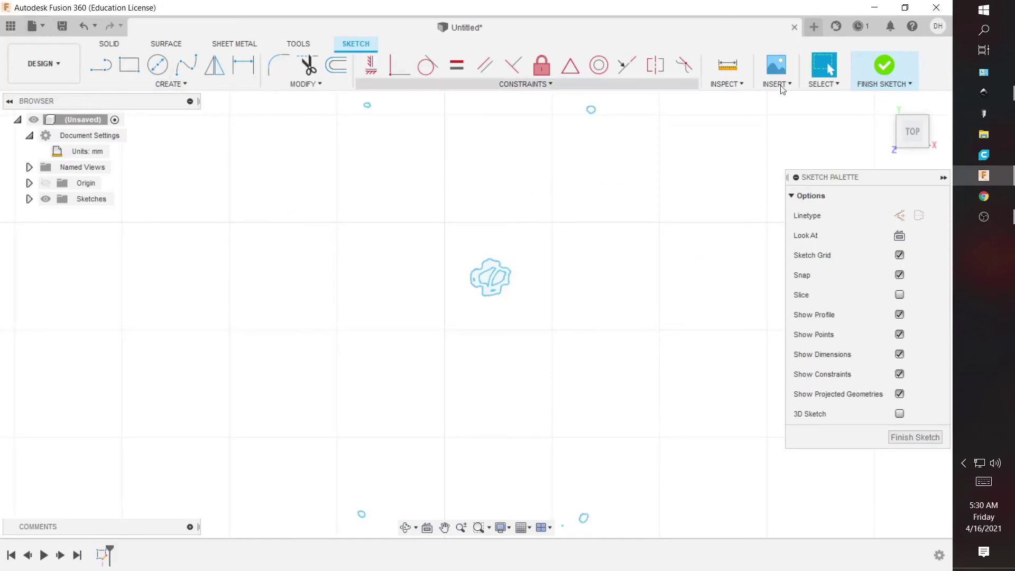
Step: Finish the sketch and measure the top-left to bottom-left corner points, reading 190.738 mm
click(896, 65)
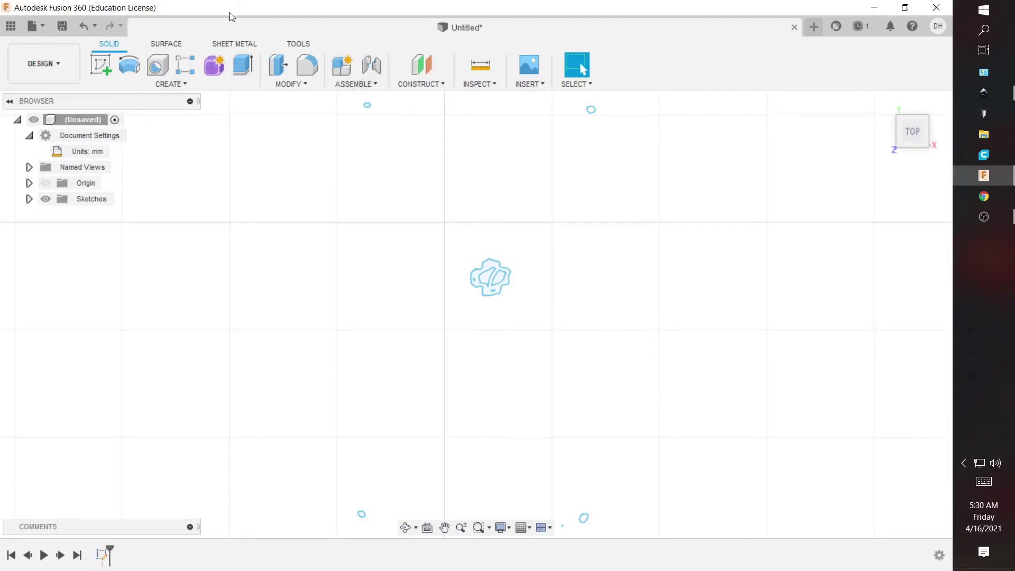
click(480, 65)
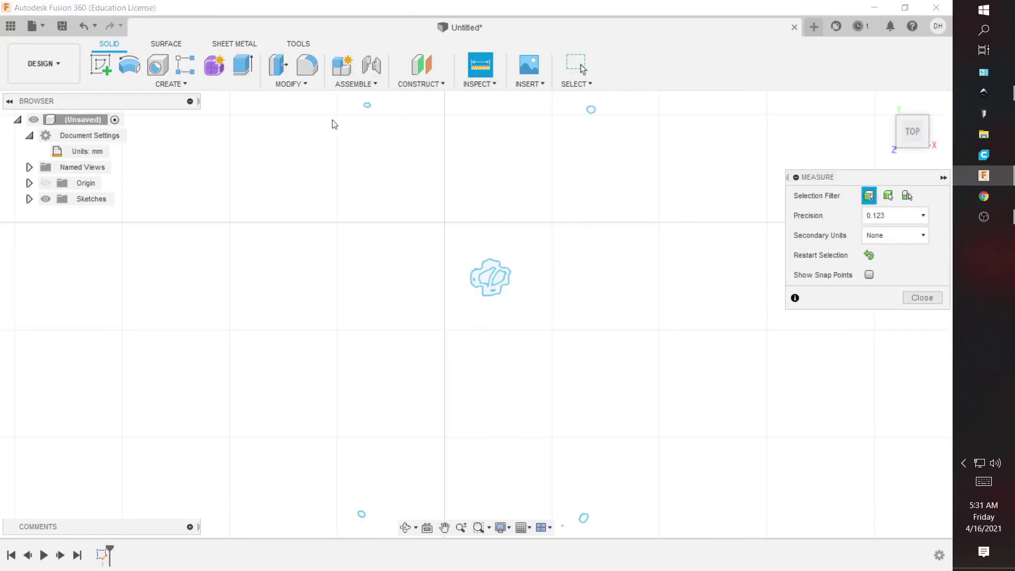
click(368, 107)
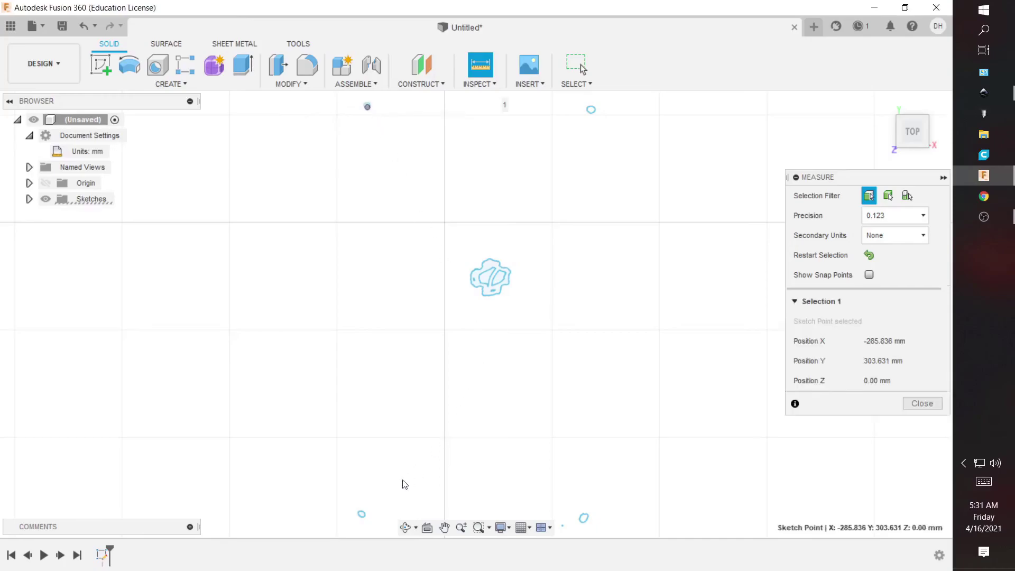
click(364, 515)
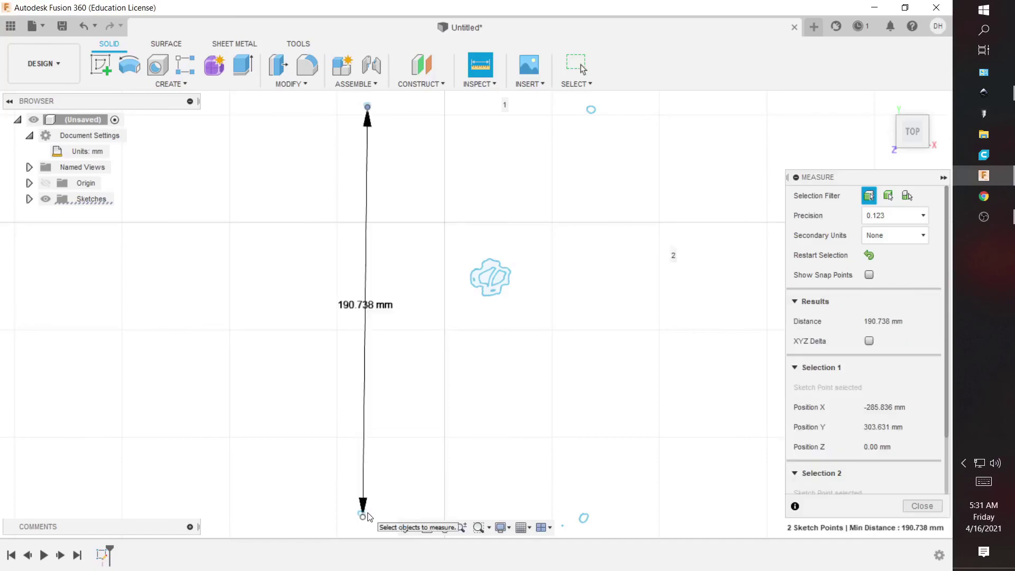